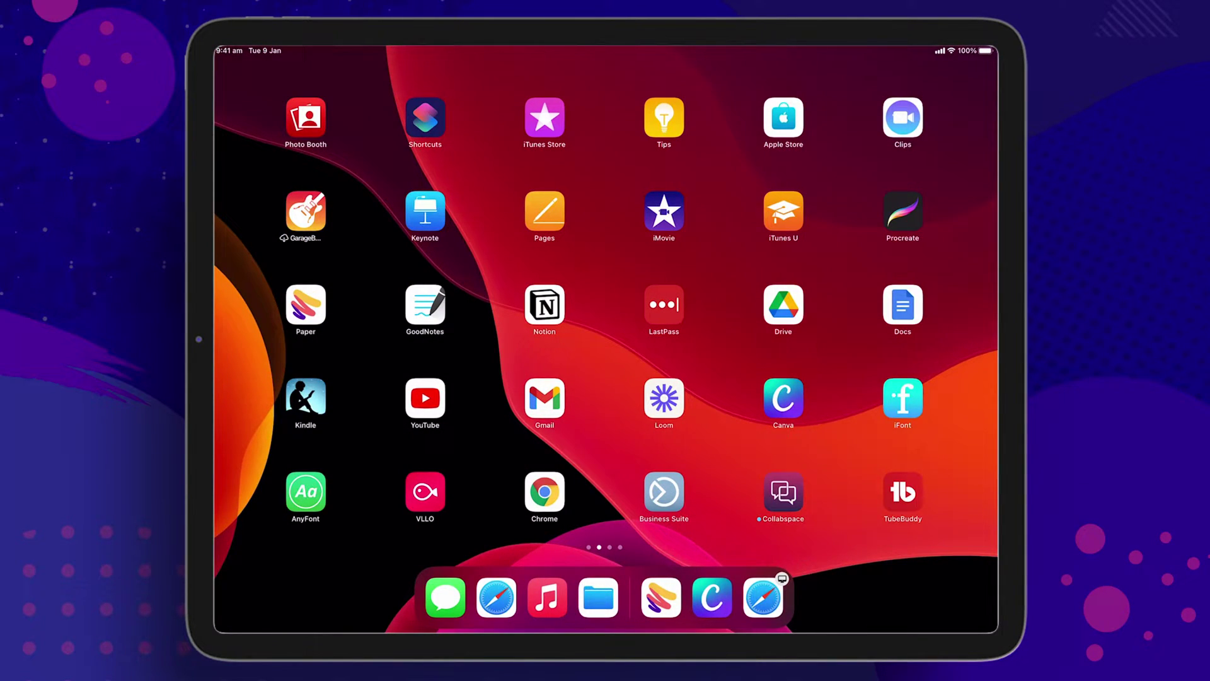
In Paper, circle the 'write down your main topic' bubble in magenta on THE BASIC STEPS page.
click(306, 304)
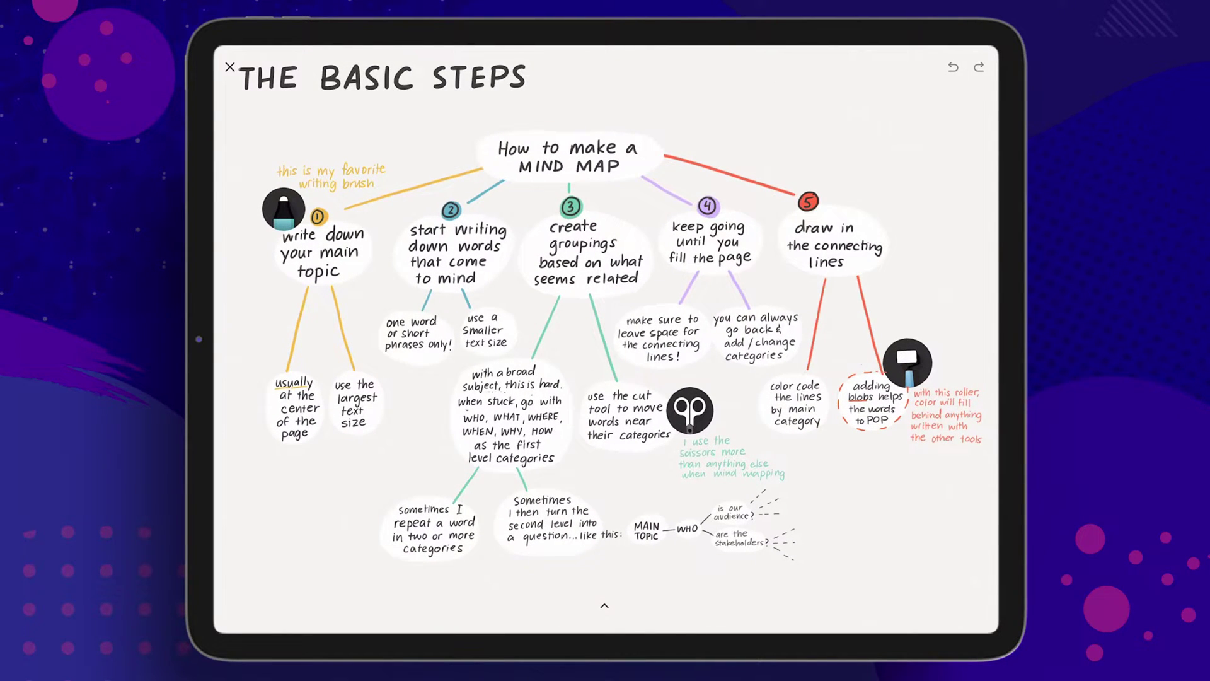
click(929, 165)
mouse_move(344, 191)
mouse_down()
mouse_move(314, 193)
mouse_move(362, 198)
mouse_up()
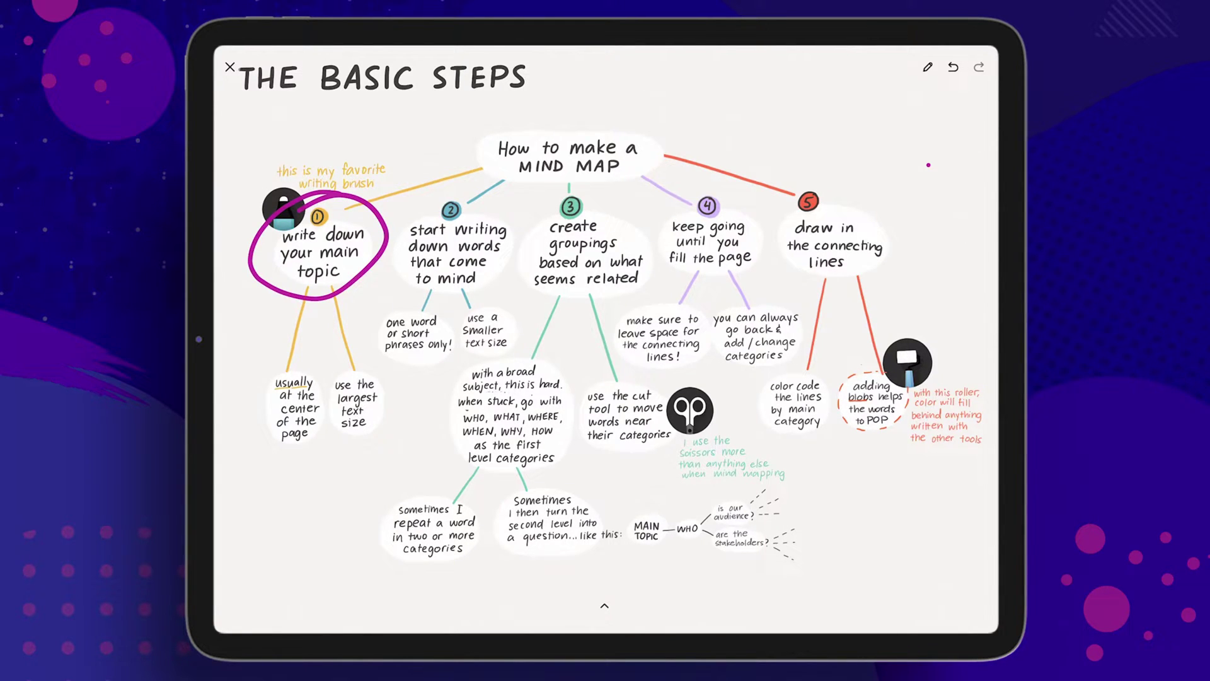
Draw a smiley at the top right and an arrow to the circled bubble, then close the page.
drag(840, 120, 852, 139)
mouse_move(856, 107)
mouse_down()
mouse_move(863, 132)
mouse_move(882, 122)
mouse_up()
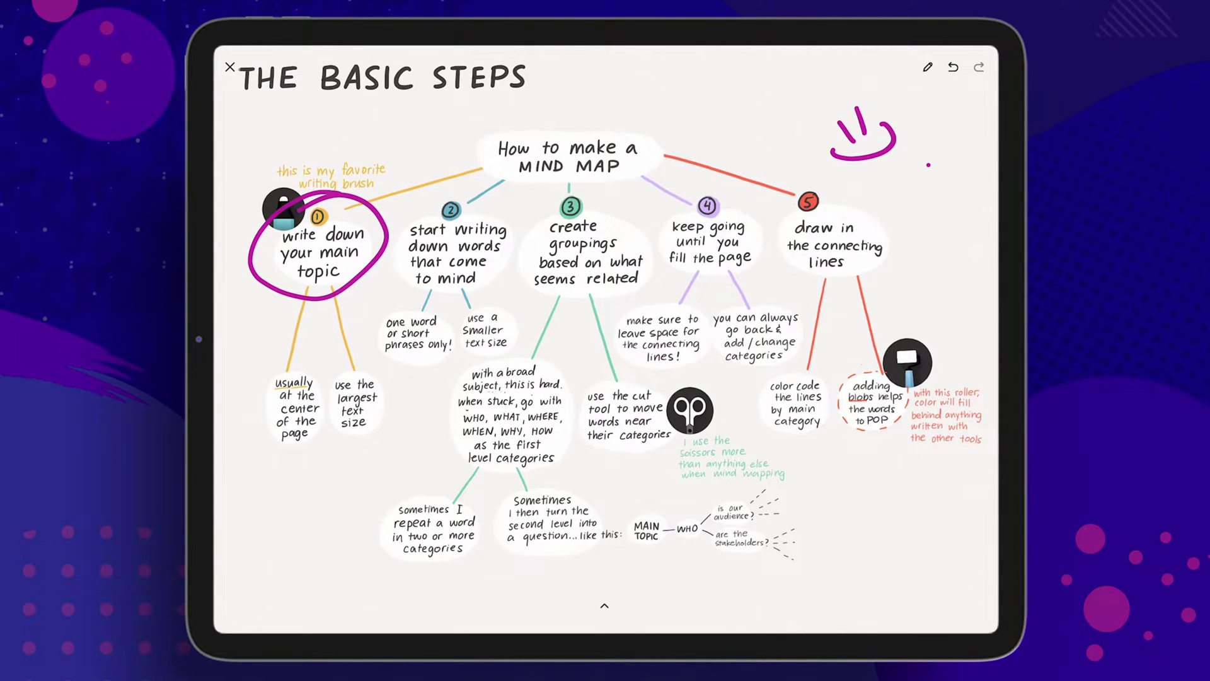
drag(222, 336, 270, 282)
drag(234, 292, 271, 300)
click(230, 67)
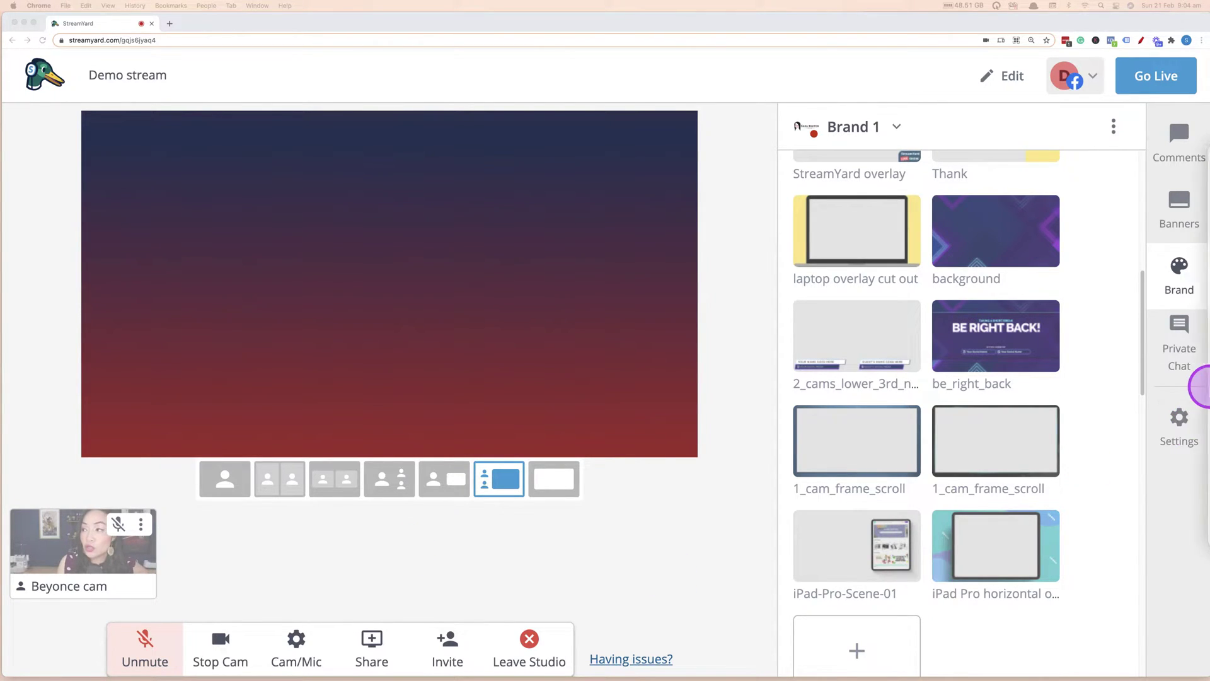
Launch QuickTime Player from the Dock alongside the StreamYard studio.
mouse_move(1206, 386)
click(1185, 238)
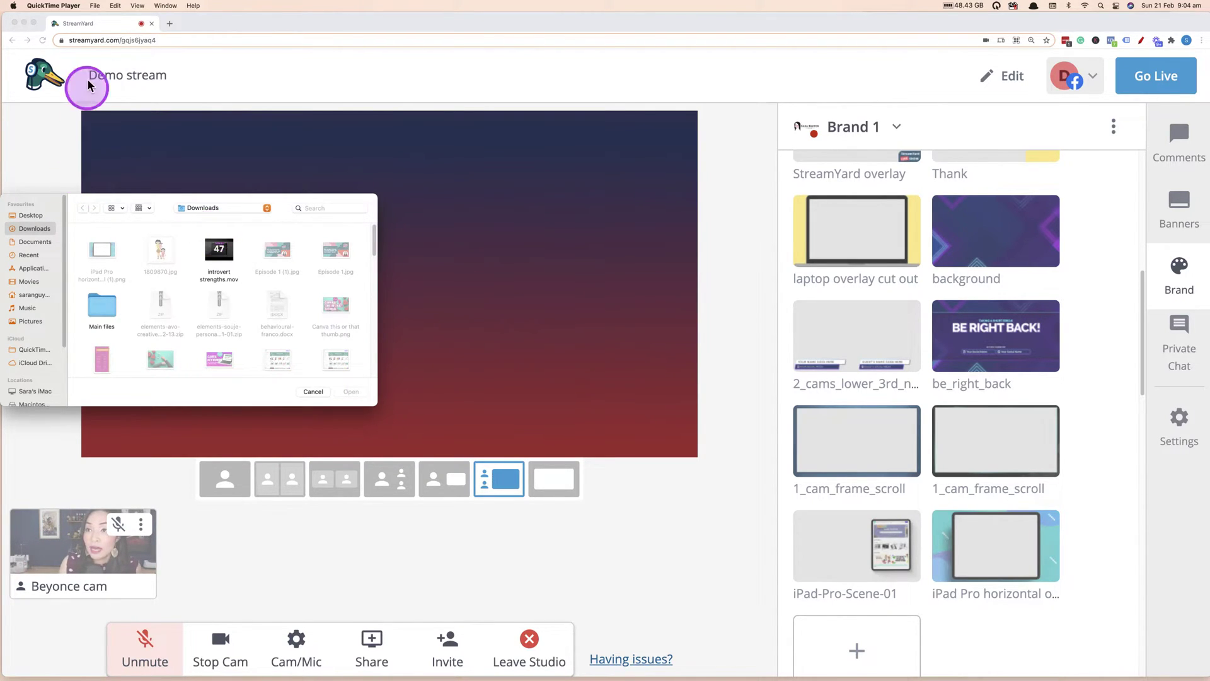
Start a QuickTime New Movie Recording of the iPad and drag its window aside.
click(94, 6)
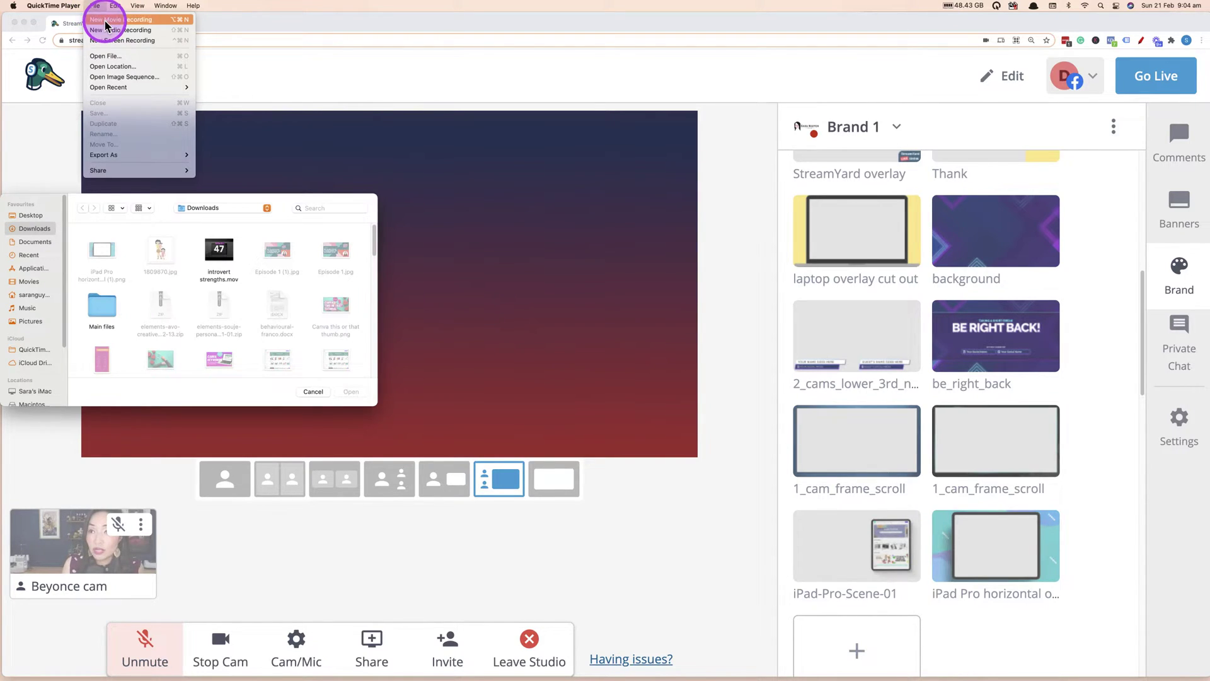
click(105, 21)
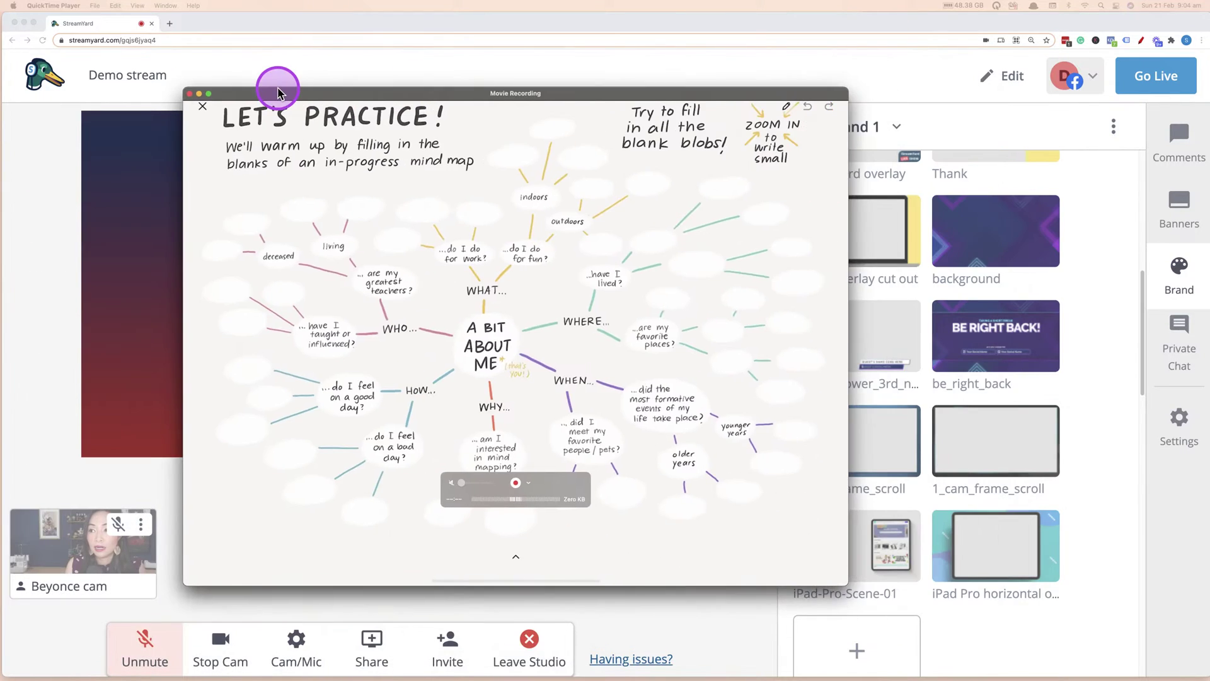
drag(270, 89, 171, 68)
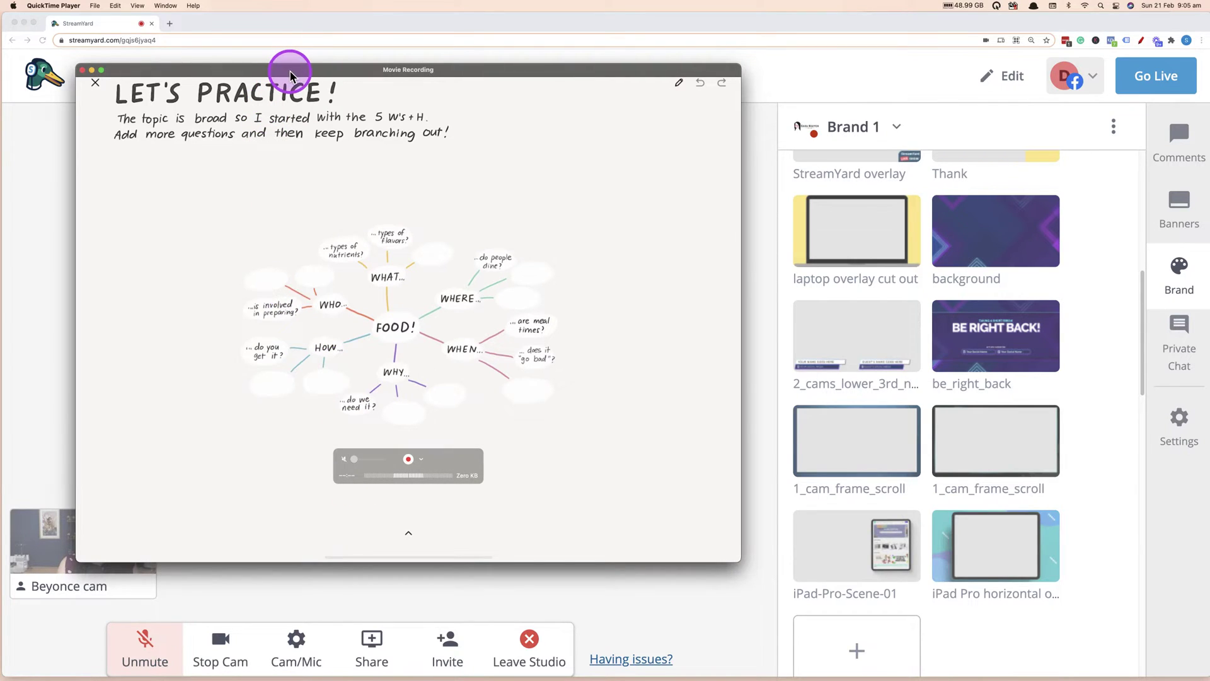
drag(290, 74, 359, 121)
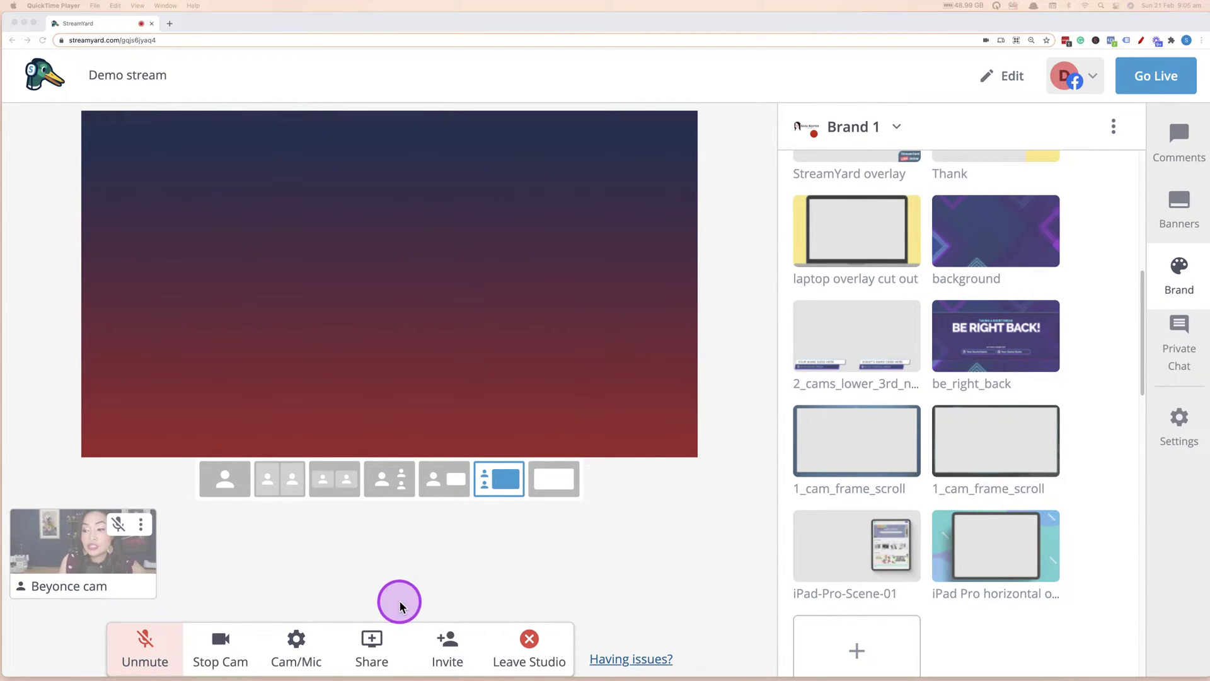
Share the QuickTime Movie Recording application window onto the StreamYard stage.
click(374, 638)
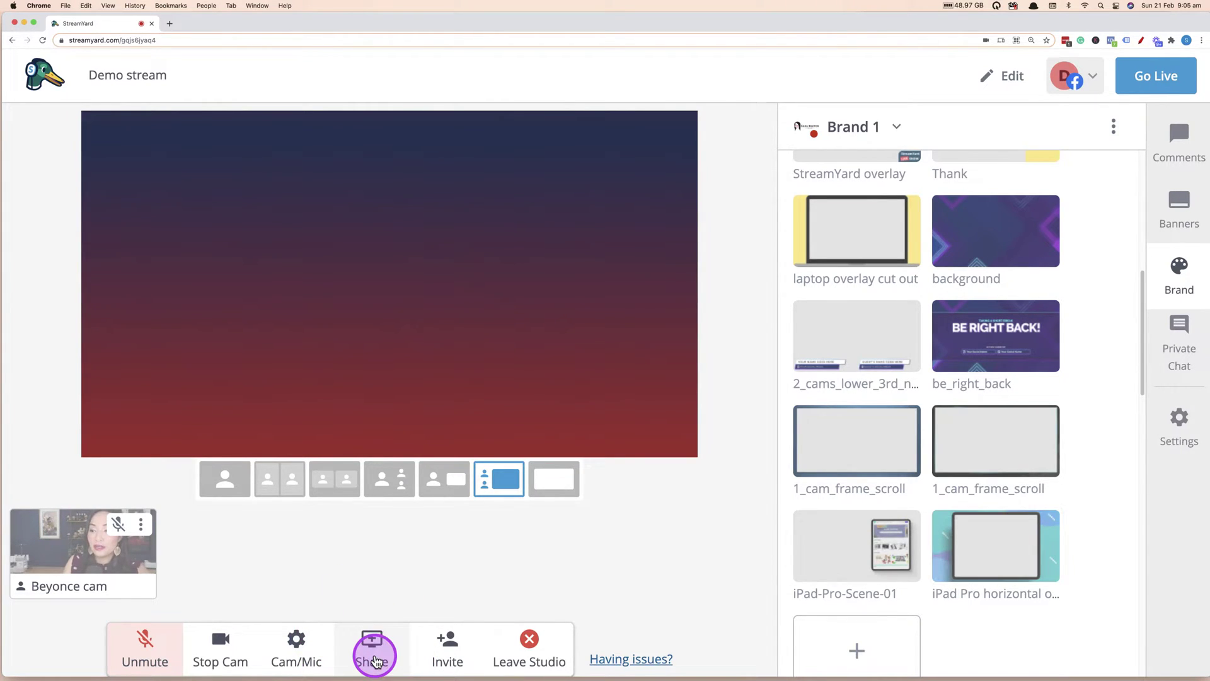
click(374, 656)
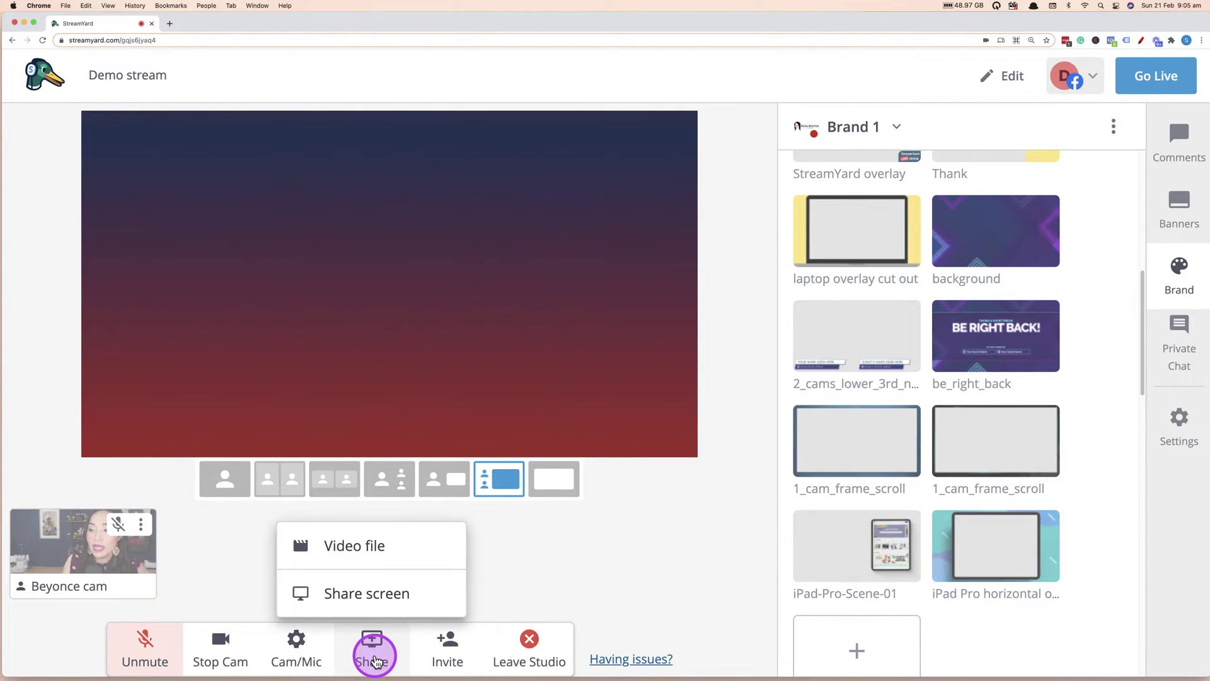
click(438, 594)
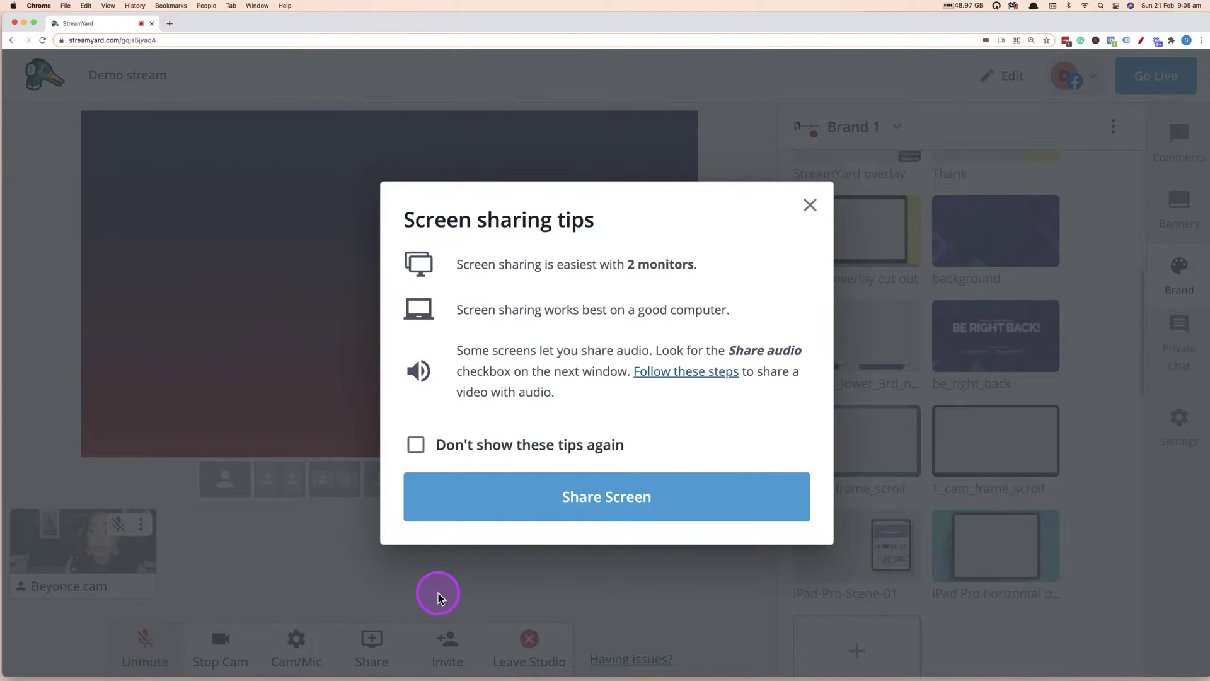
click(694, 502)
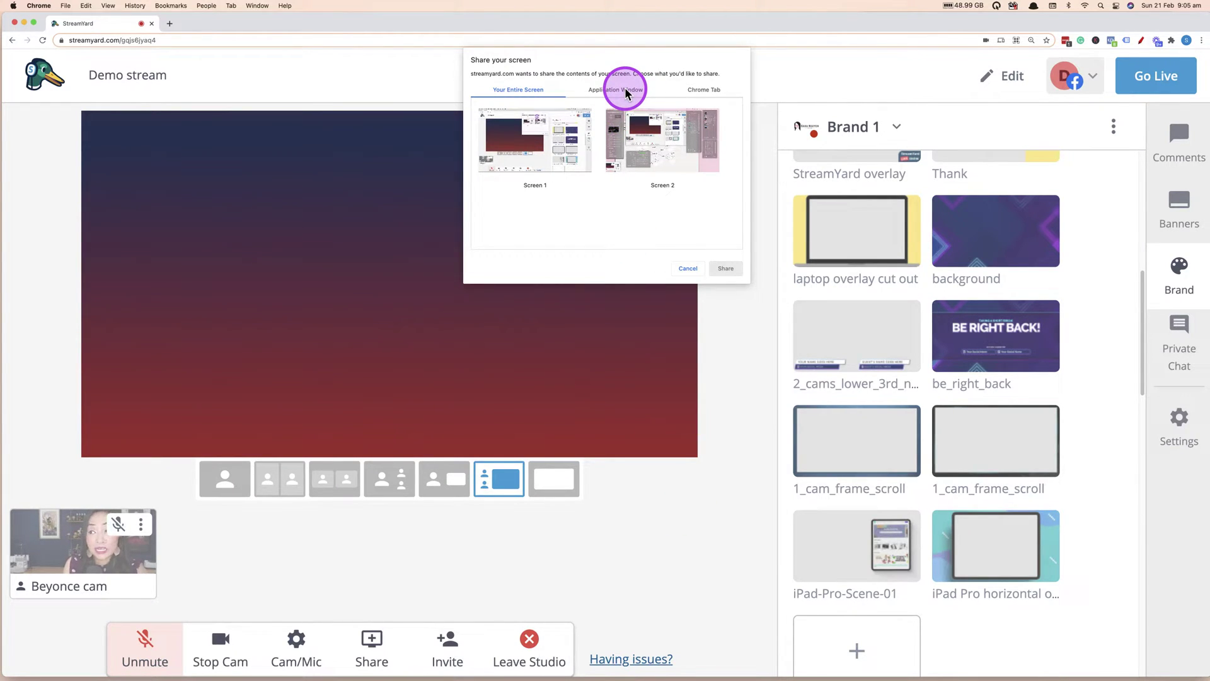
click(626, 92)
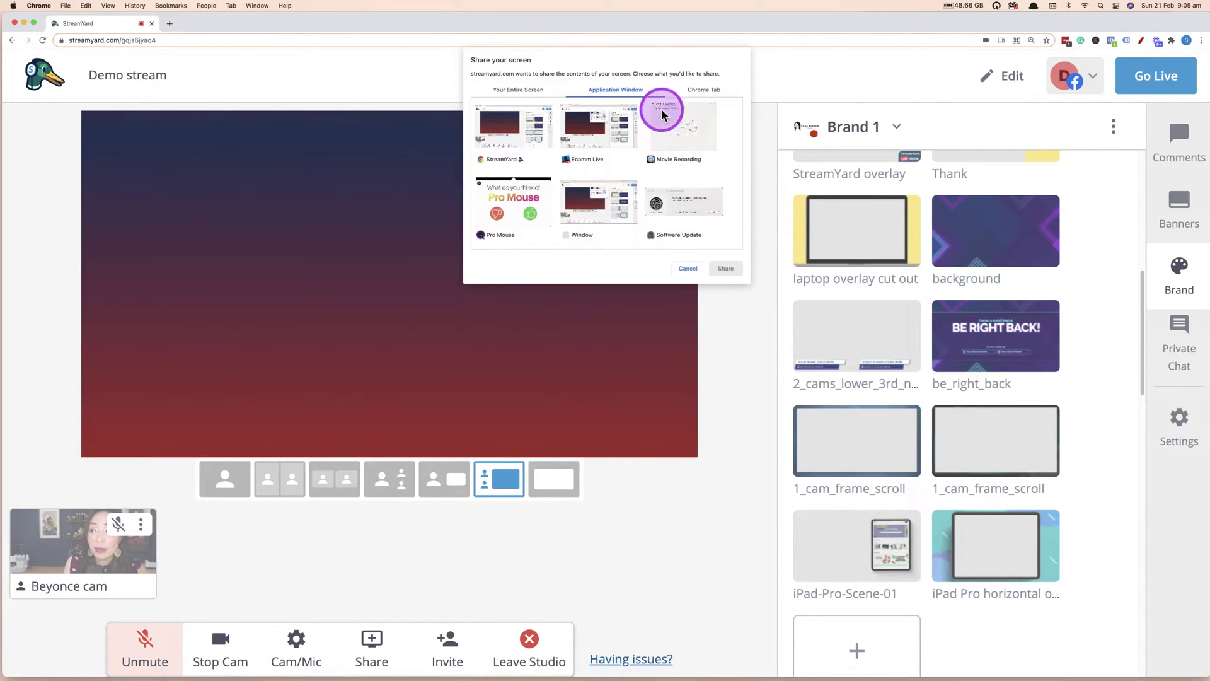
click(684, 140)
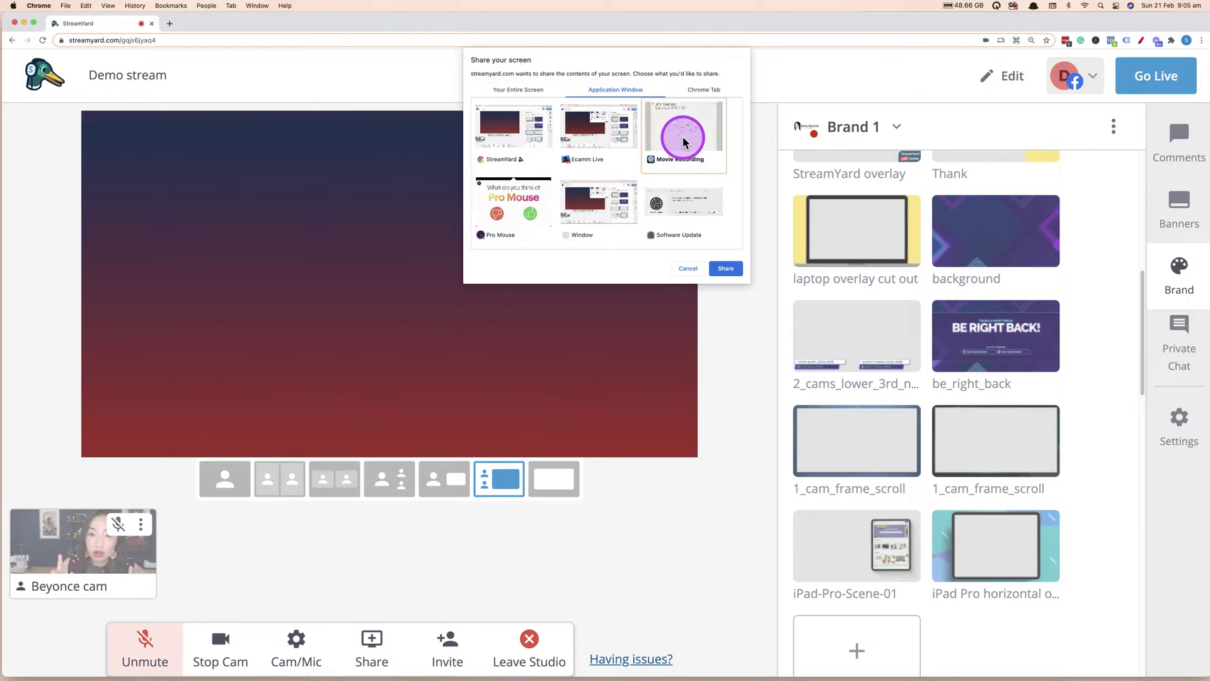
click(727, 269)
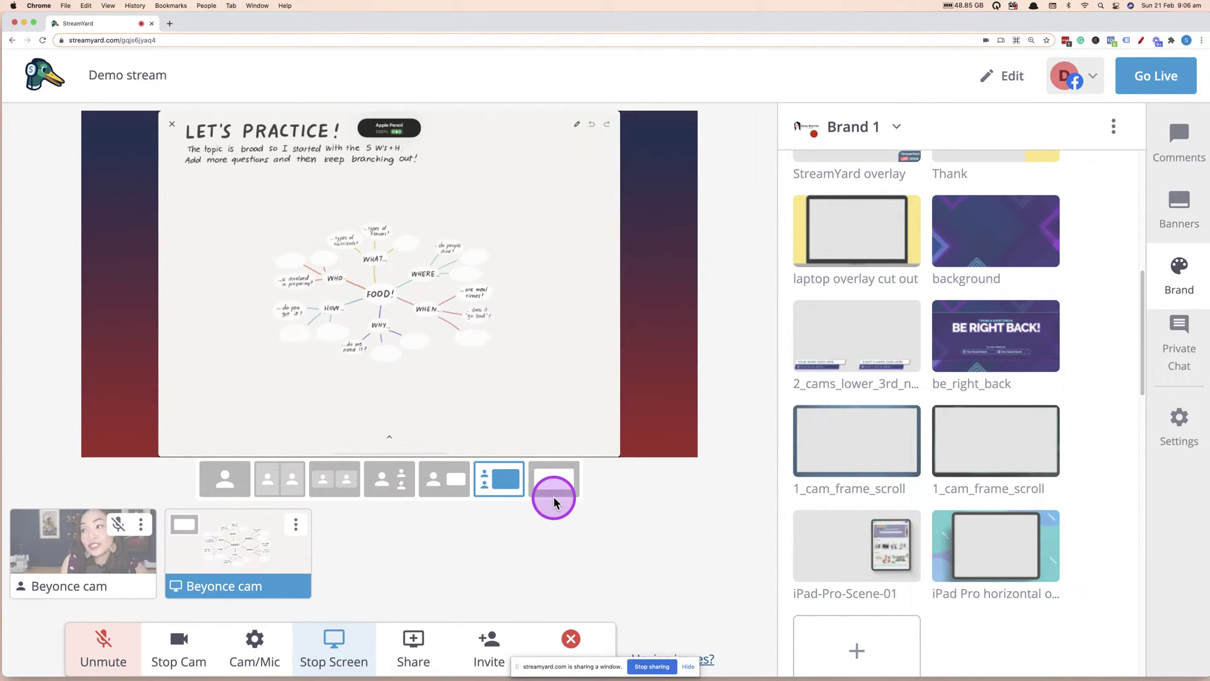
scroll(878, 472, up, 1)
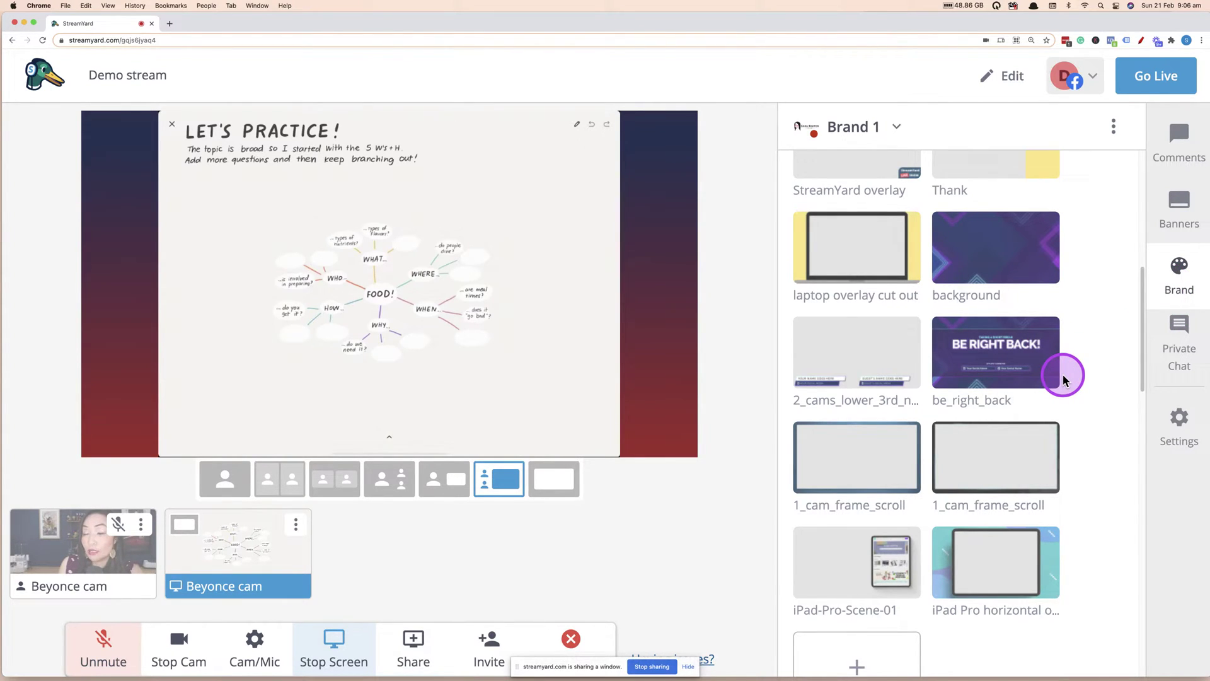
Apply the iPad Pro horizontal overlay so the shared Paper drawing sits inside its frame.
scroll(1063, 378, down, 5)
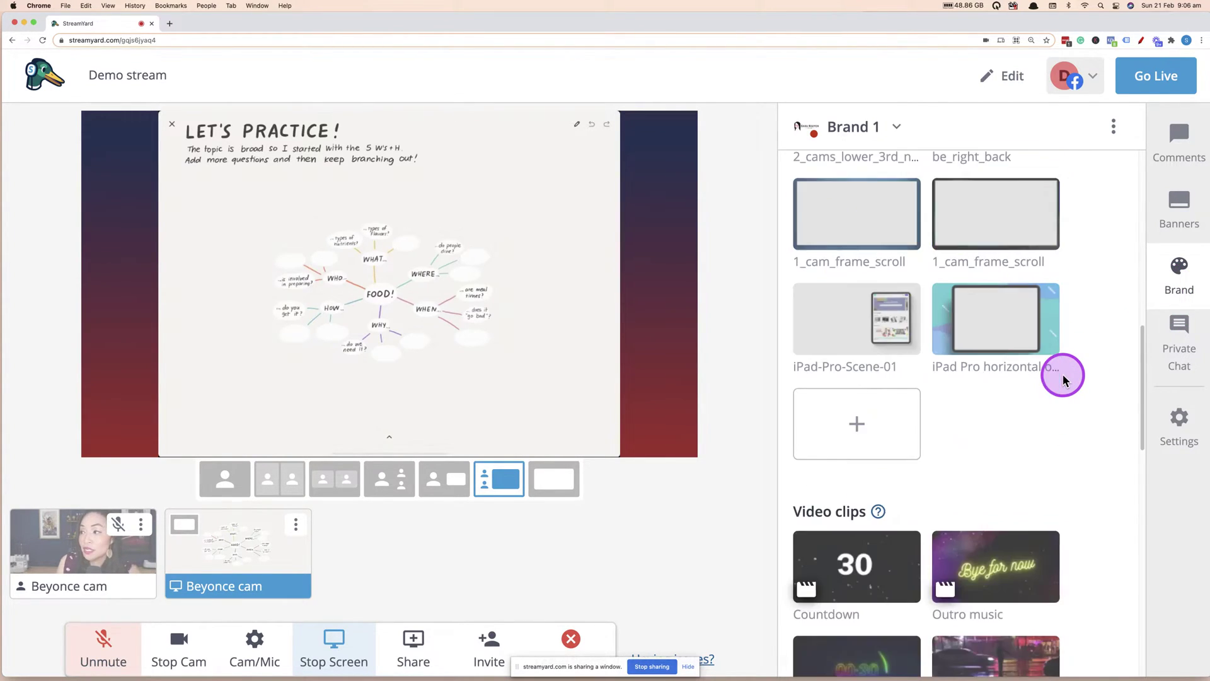
click(984, 342)
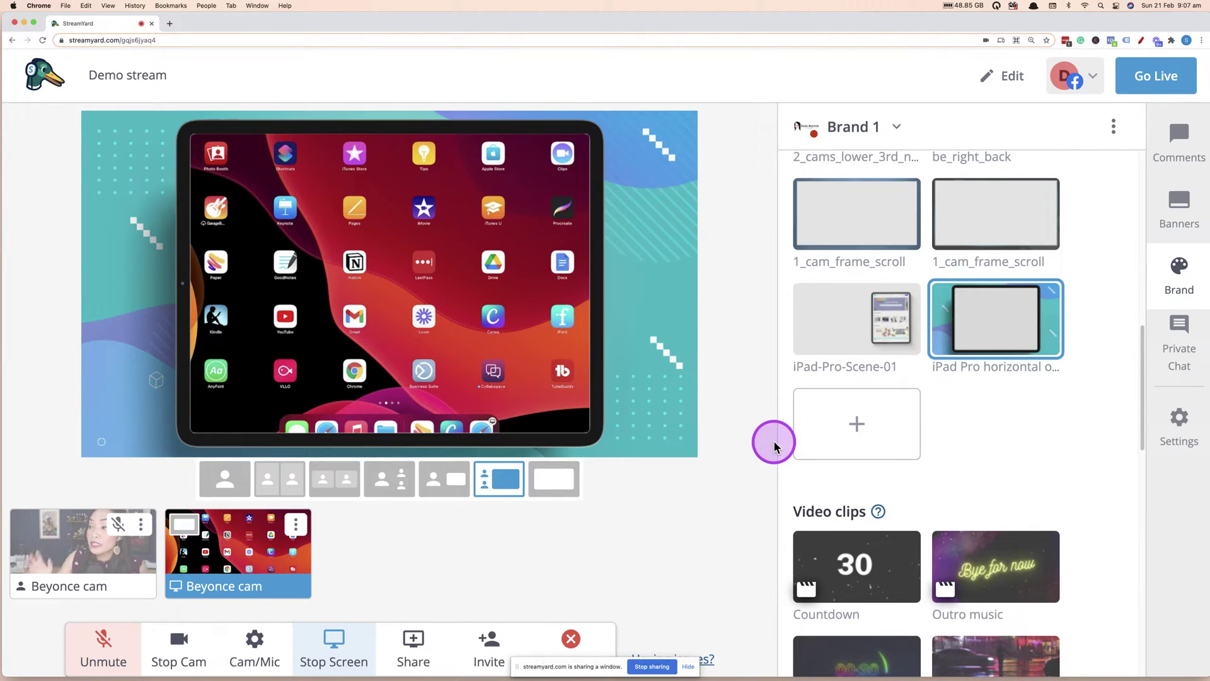
scroll(1006, 471, up, 2)
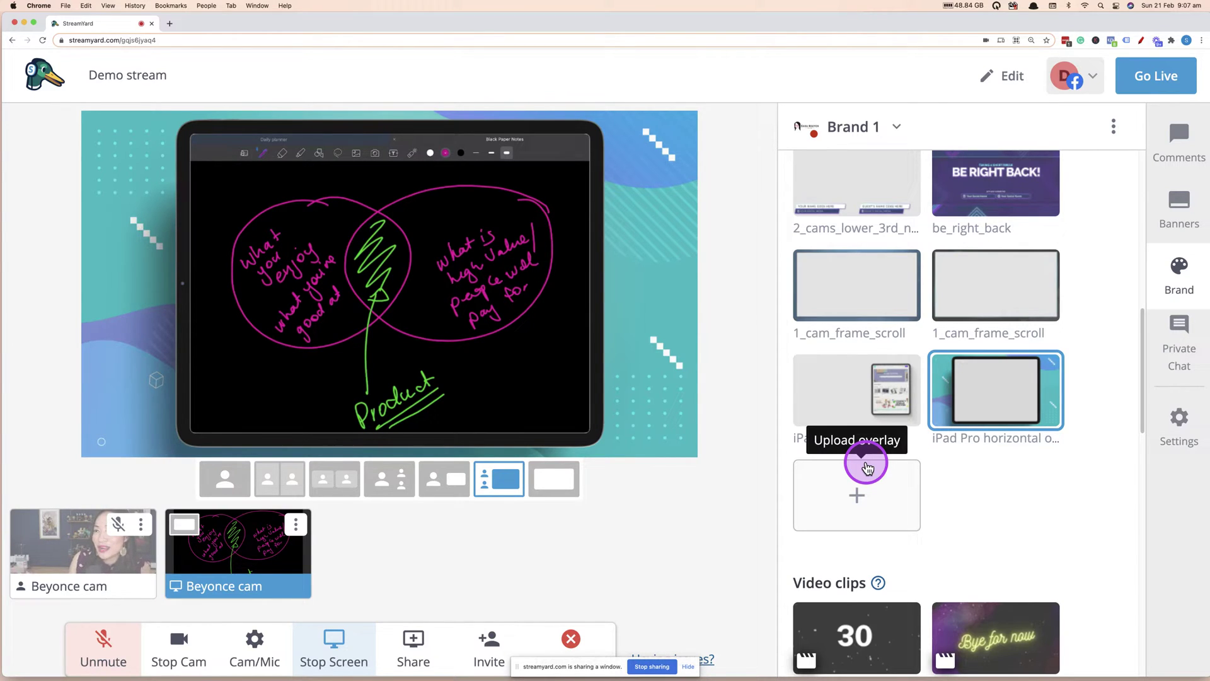
scroll(867, 467, up, 2)
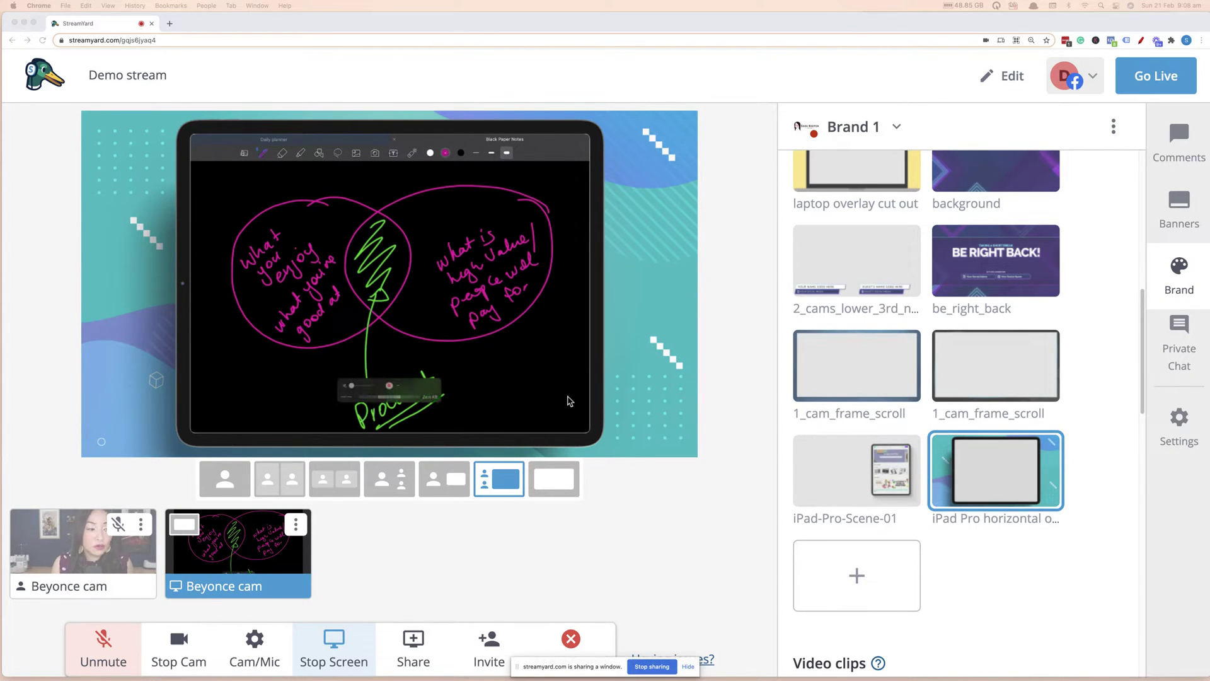
click(245, 572)
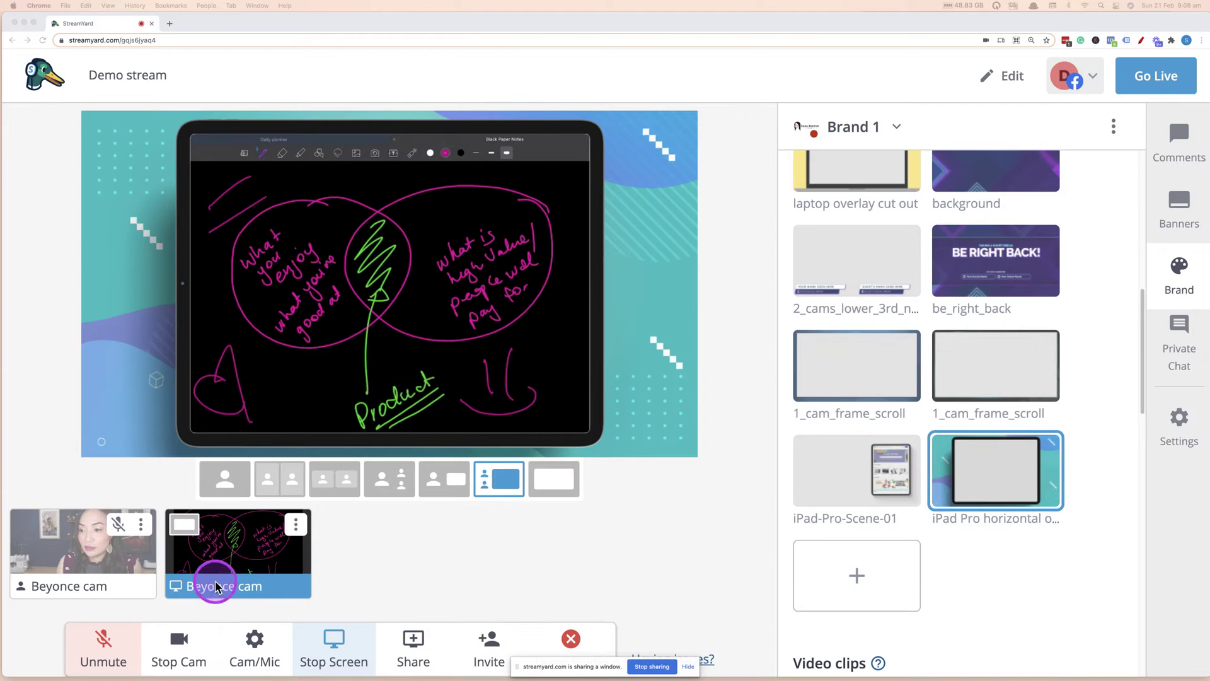
mouse_move(224, 561)
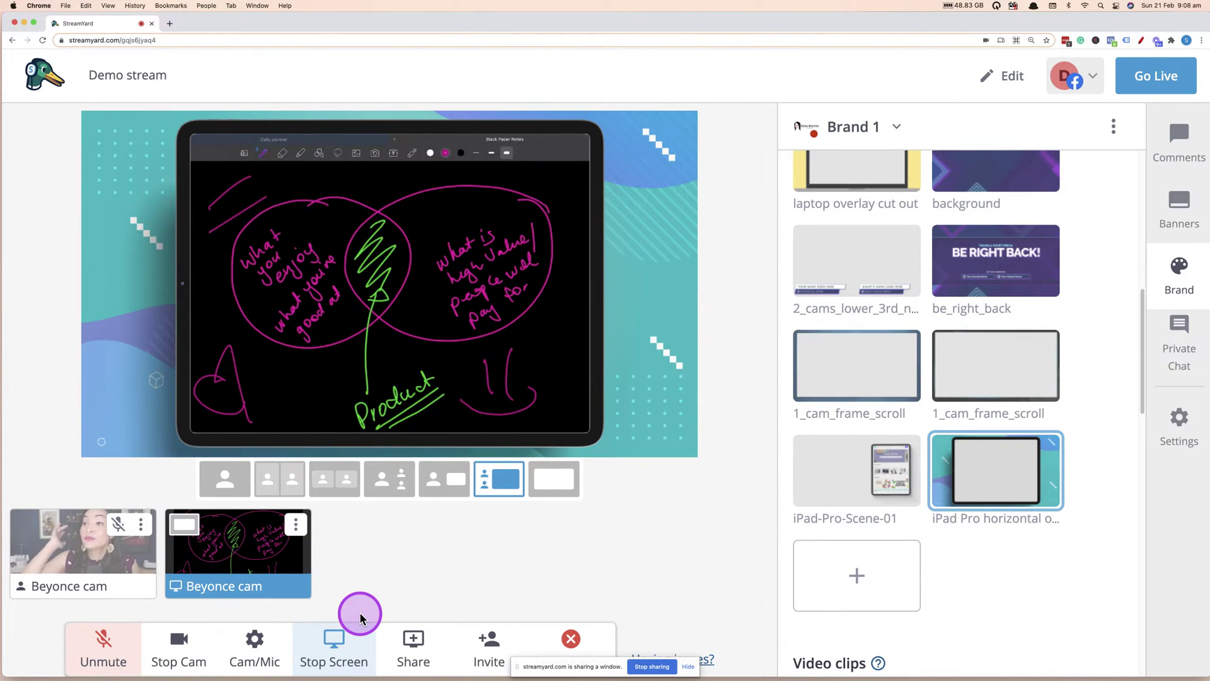
Stop sharing the iPad screen, leaving the frame empty, and switch to QuickTime Player.
click(653, 667)
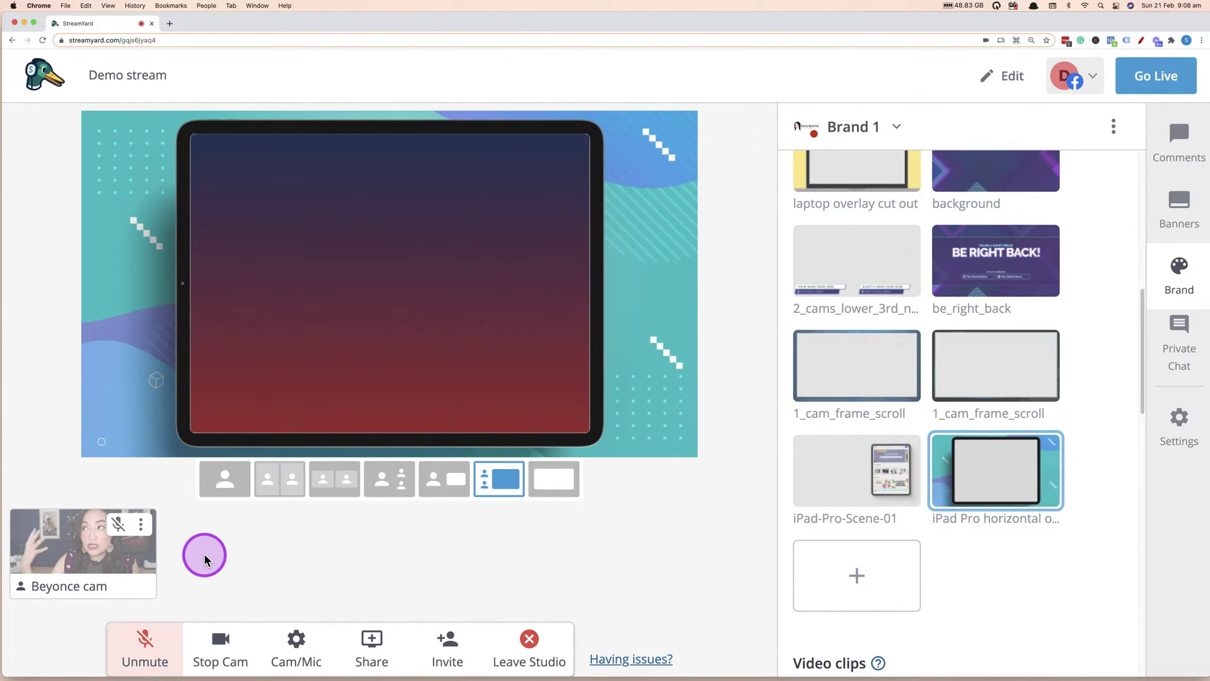
mouse_move(74, 560)
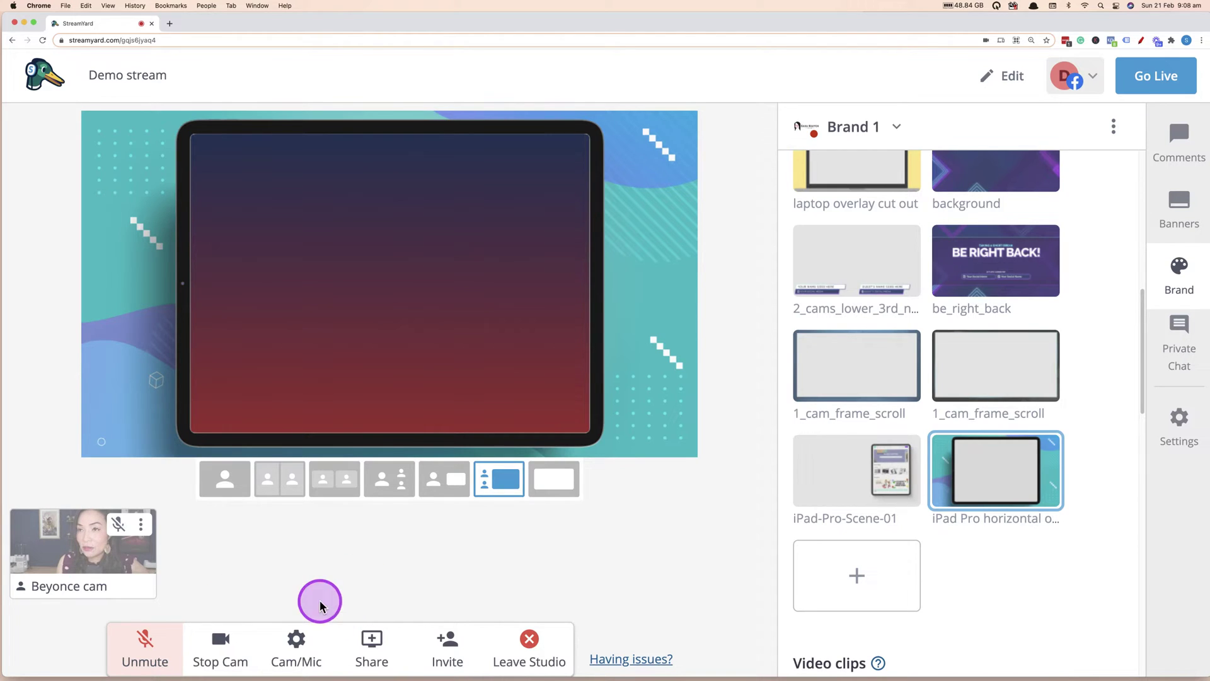
mouse_move(1201, 490)
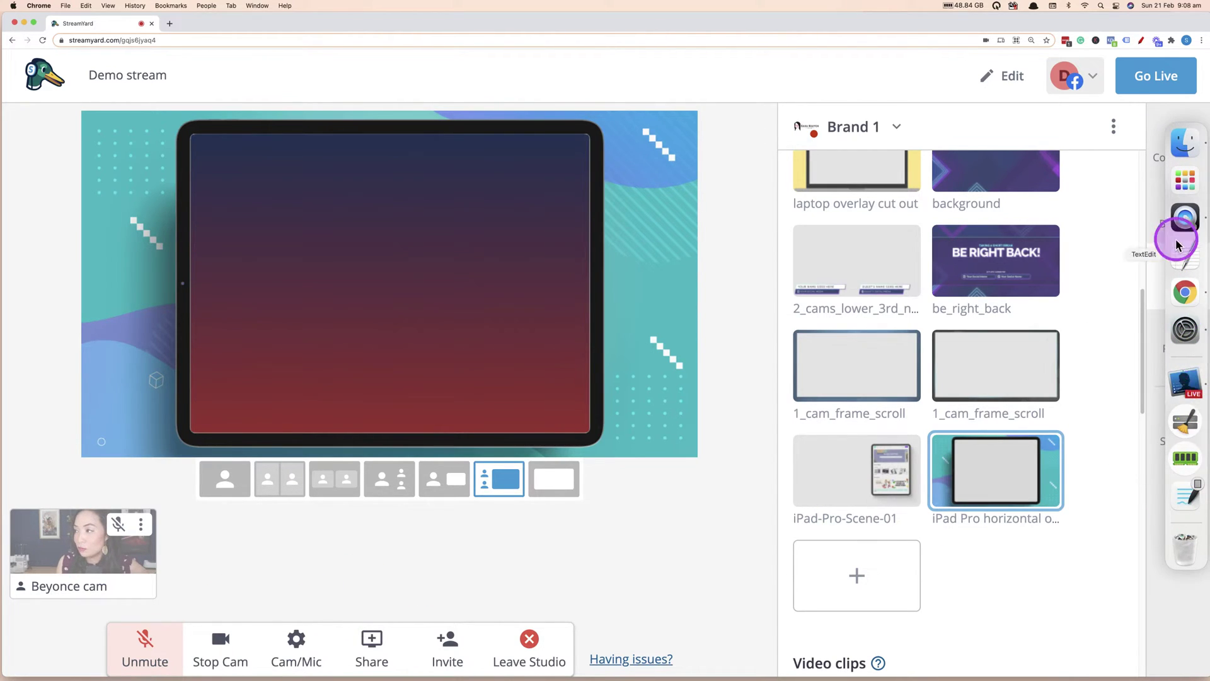
click(1188, 218)
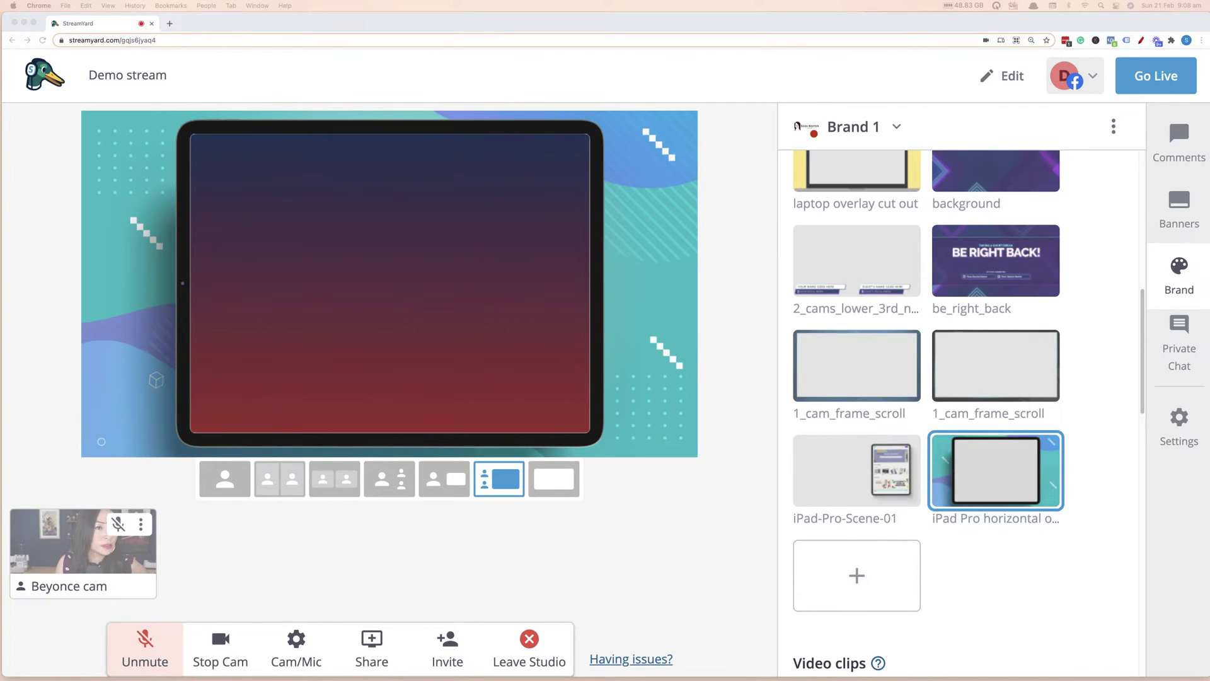
Re-share the iPad drawing's application window so the Product Venn diagram fills the frame.
click(374, 638)
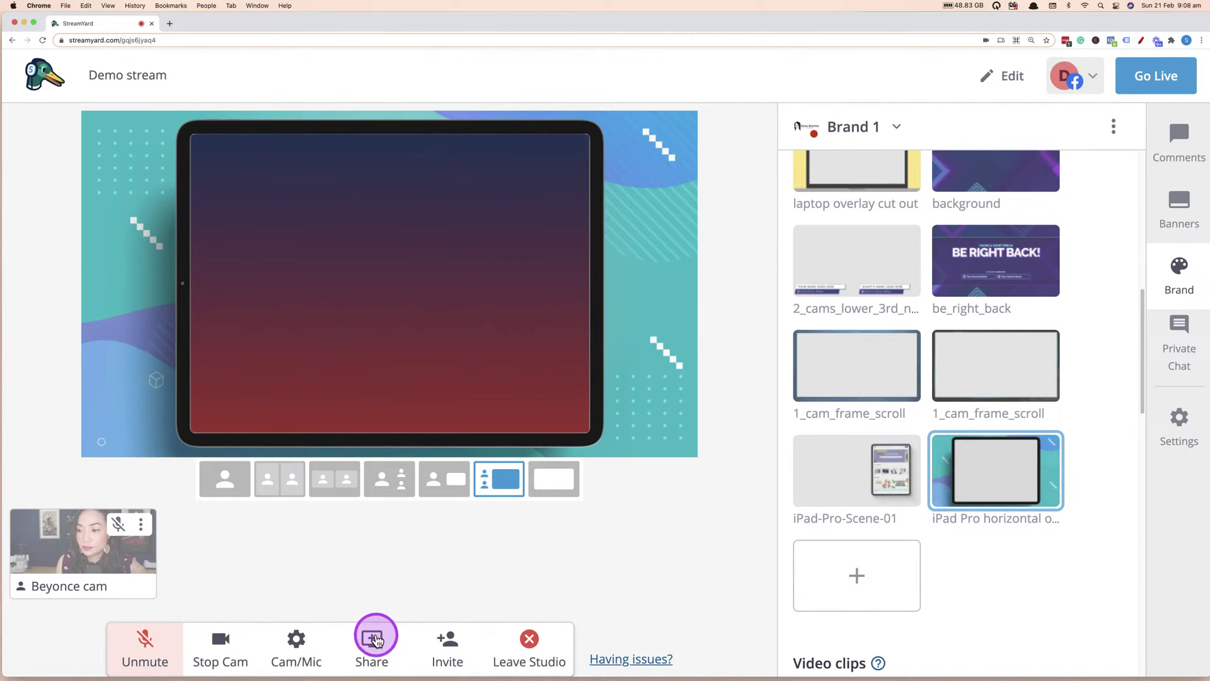
click(373, 638)
click(371, 598)
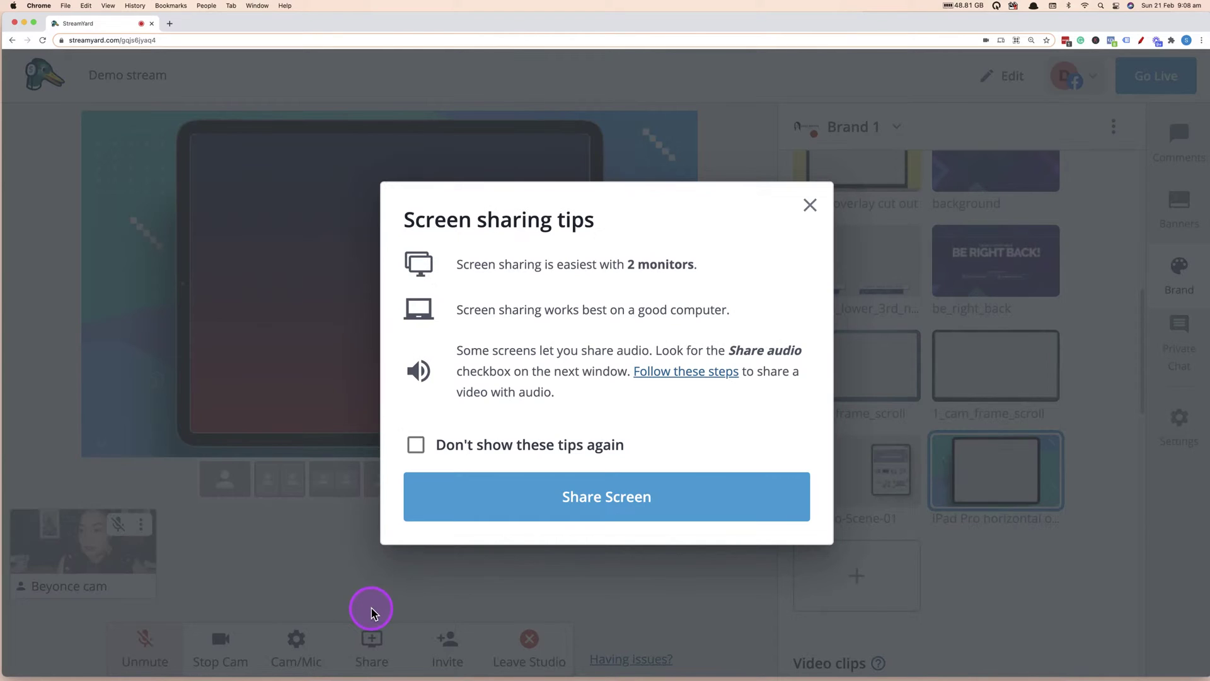
click(578, 505)
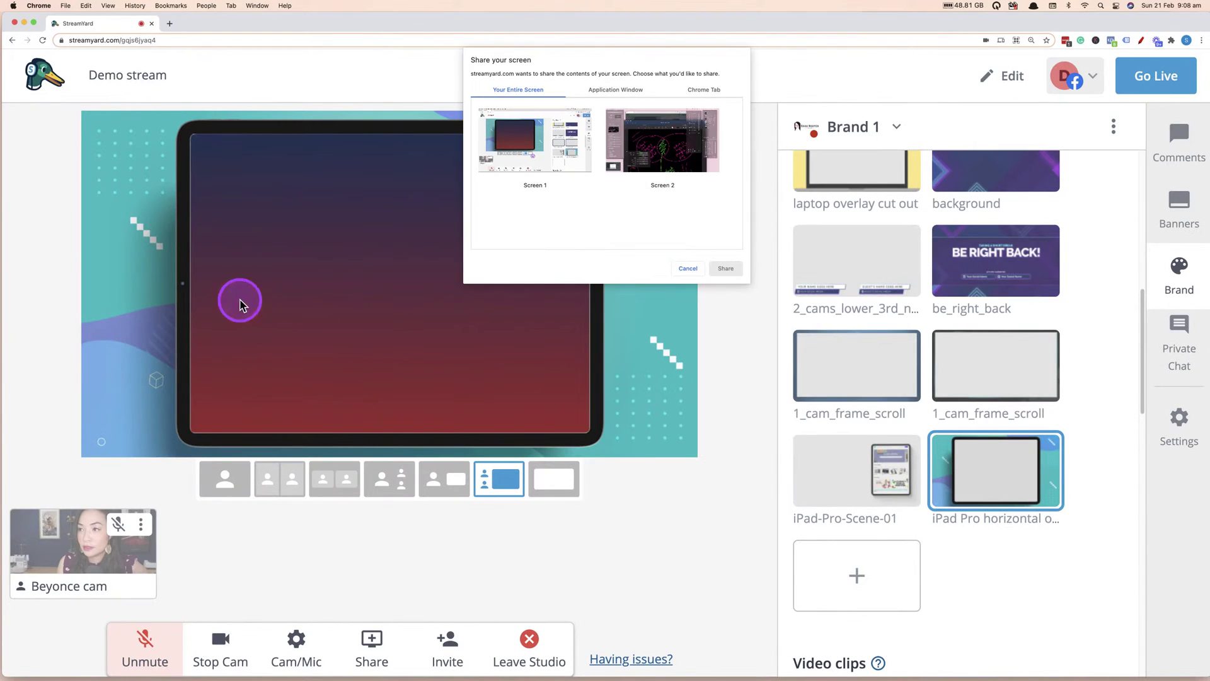
click(624, 90)
click(618, 154)
click(726, 268)
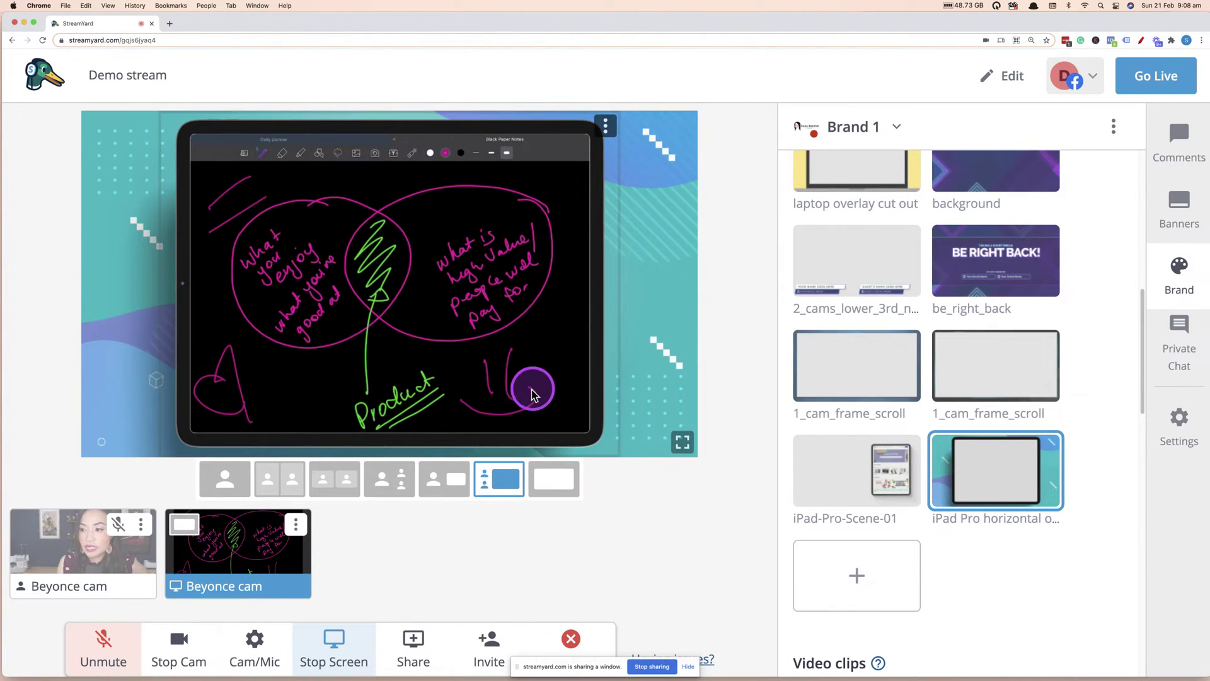
Add the webcam, remove the iPad Pro overlay, and show the drawing large with a small camera inset.
click(386, 487)
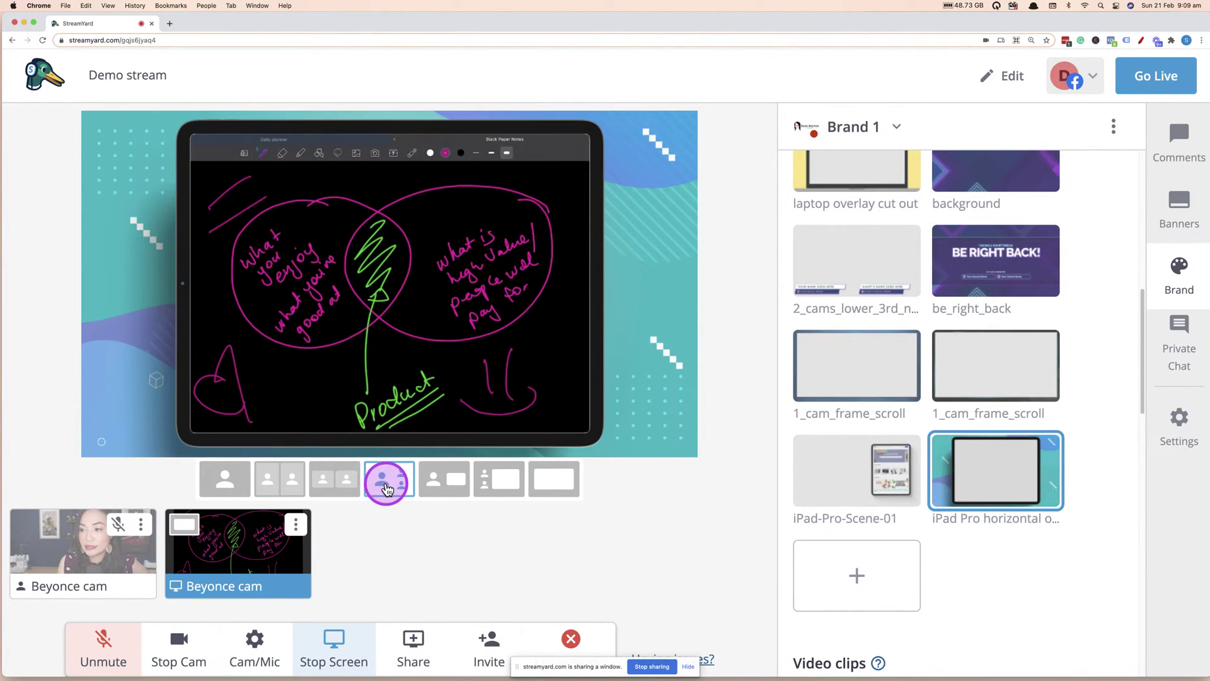
click(62, 550)
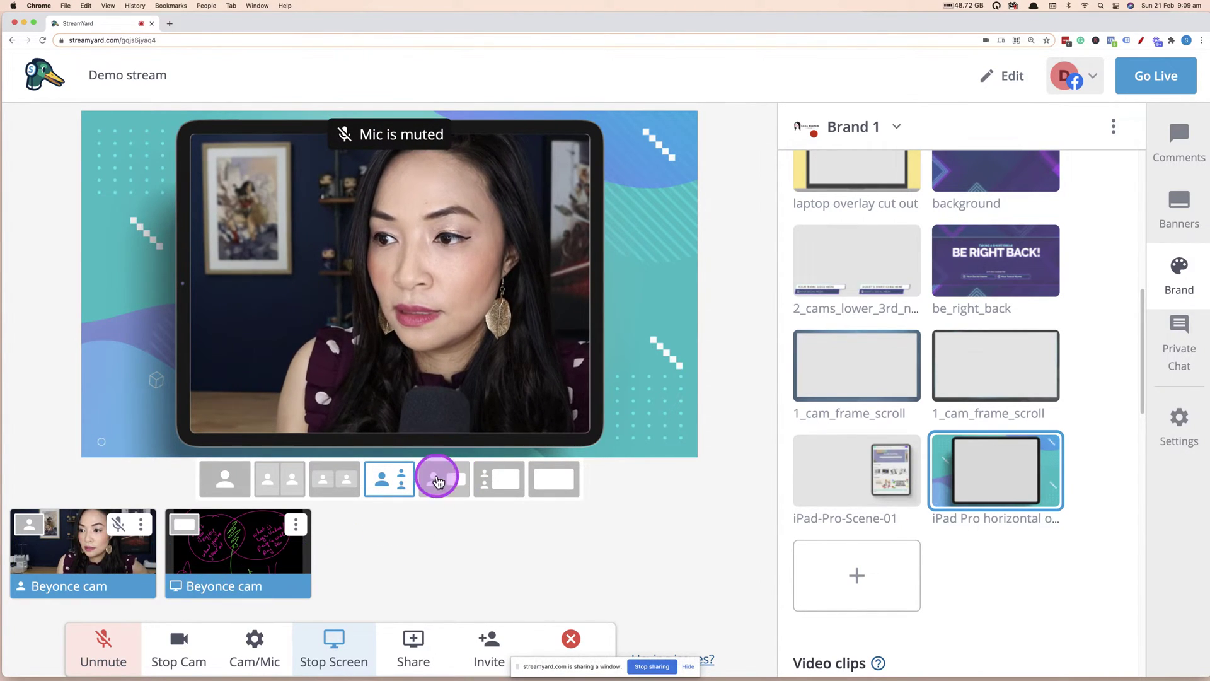
click(441, 486)
click(433, 495)
click(961, 482)
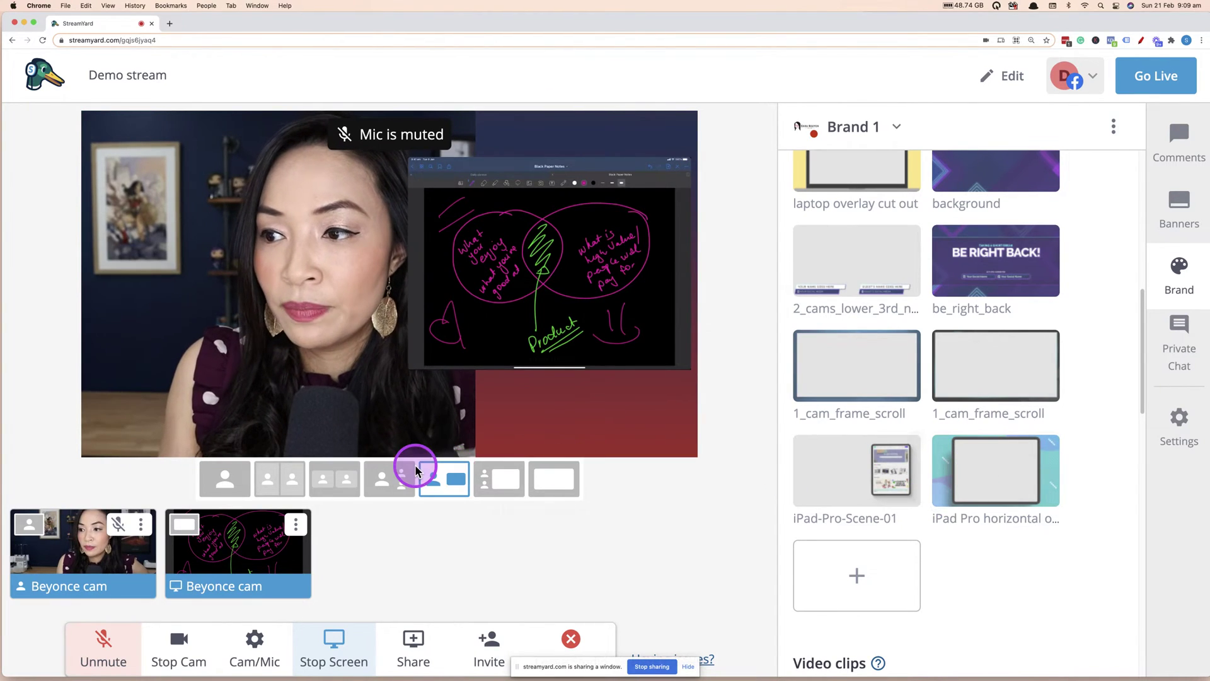
click(504, 484)
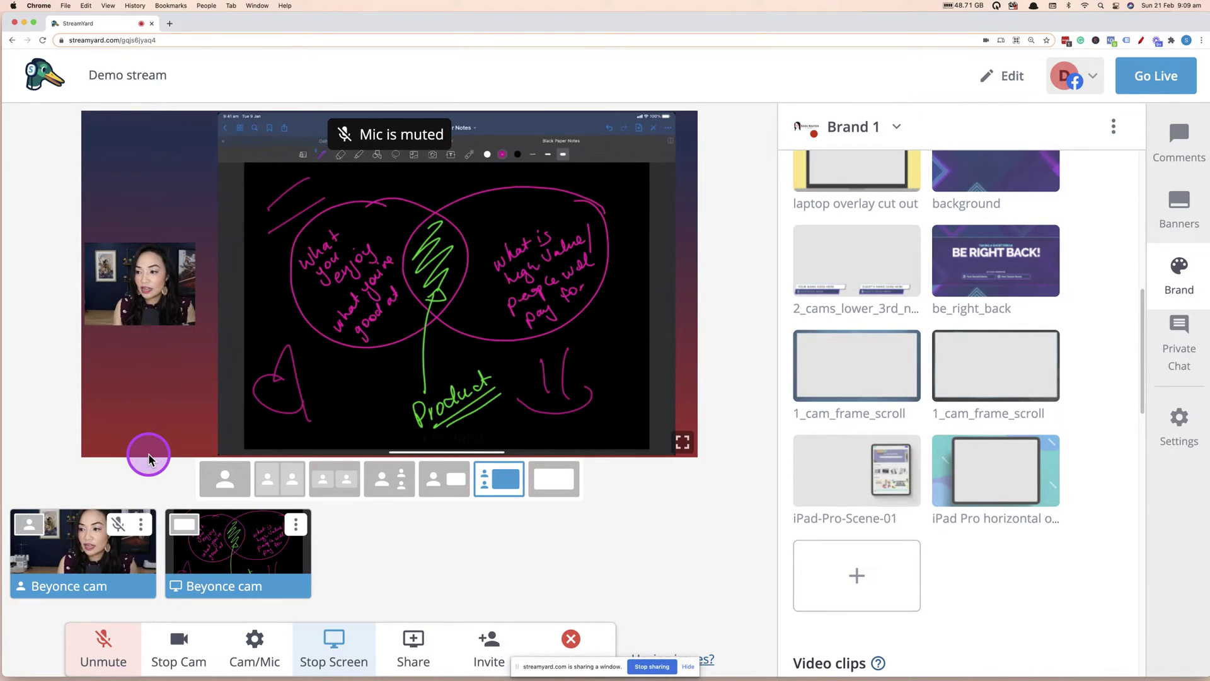
Try the drawing-only layout, then settle on a large webcam with the iPad drawing inset.
scroll(806, 451, up, 3)
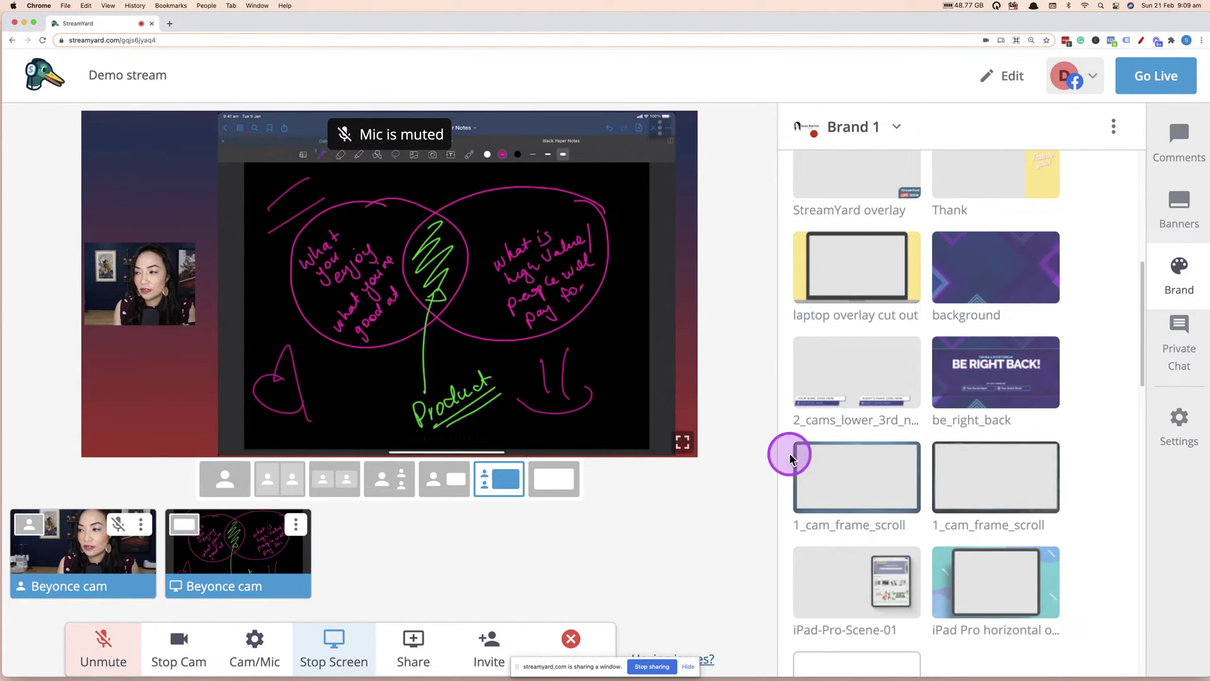
scroll(894, 486, up, 1)
scroll(894, 486, down, 4)
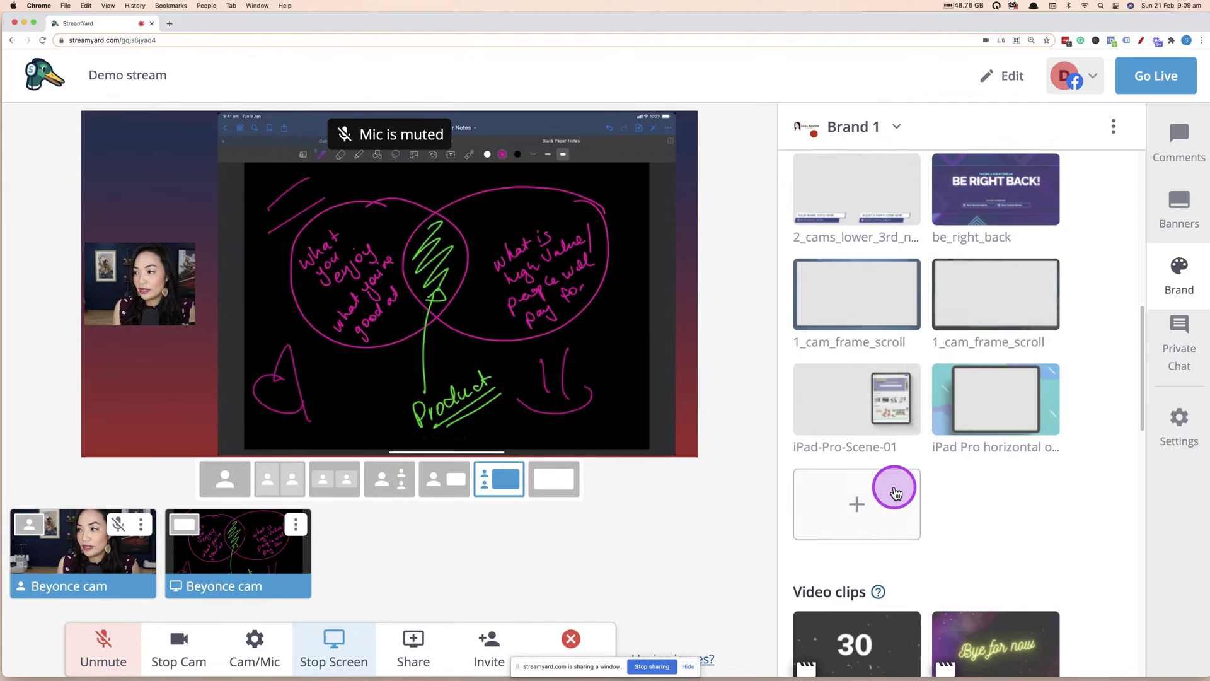
scroll(894, 488, up, 3)
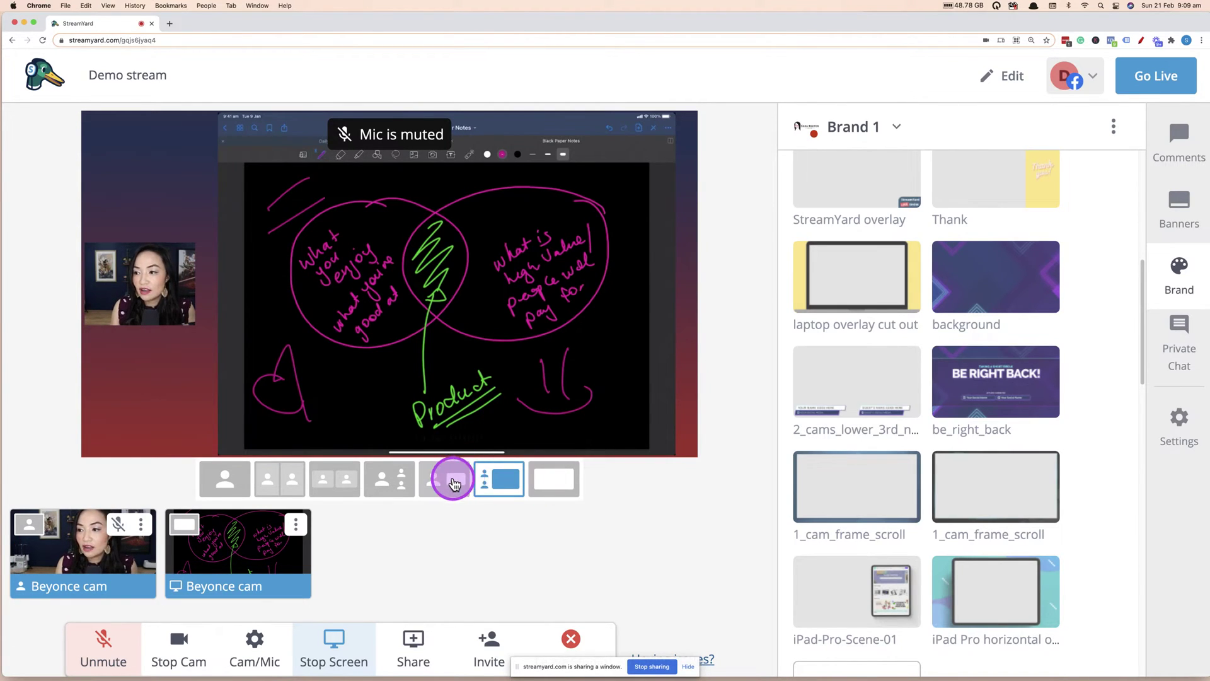
click(548, 489)
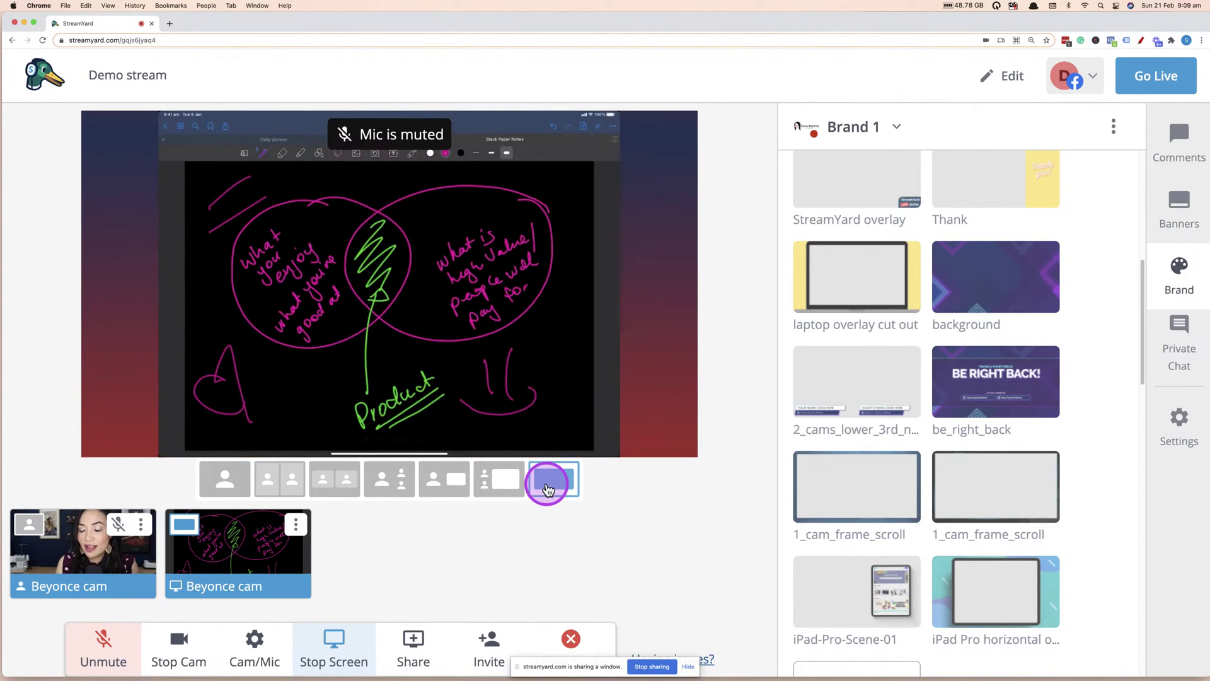
click(447, 491)
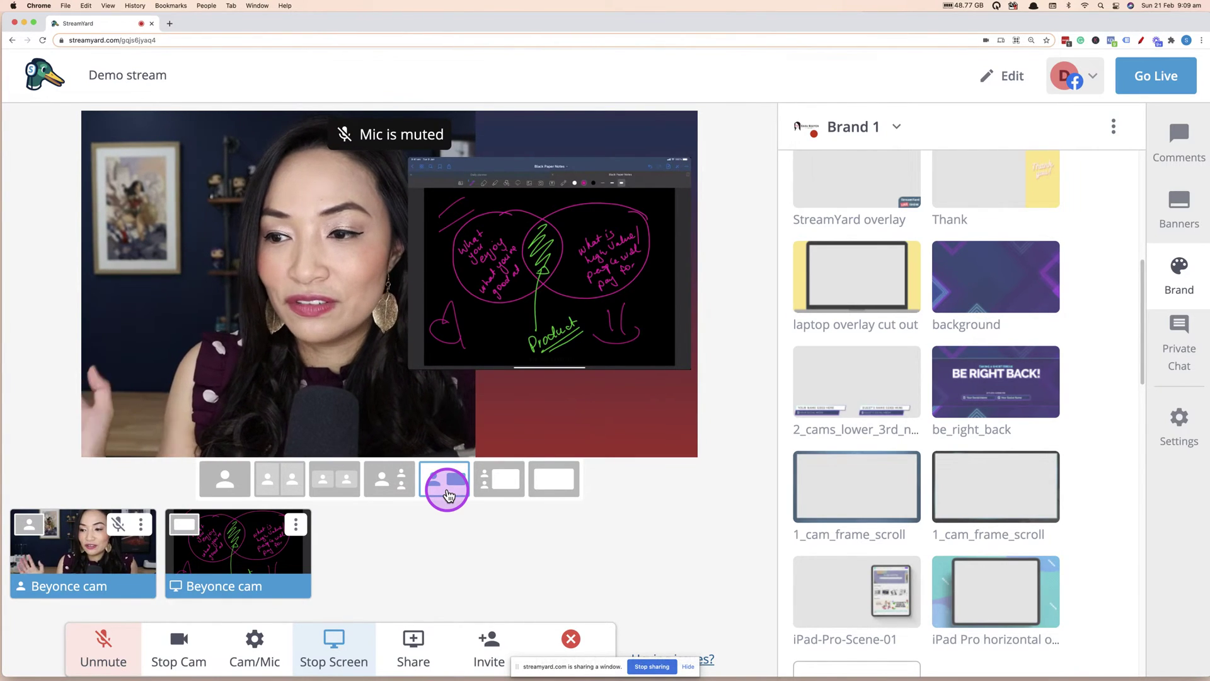
mouse_move(260, 563)
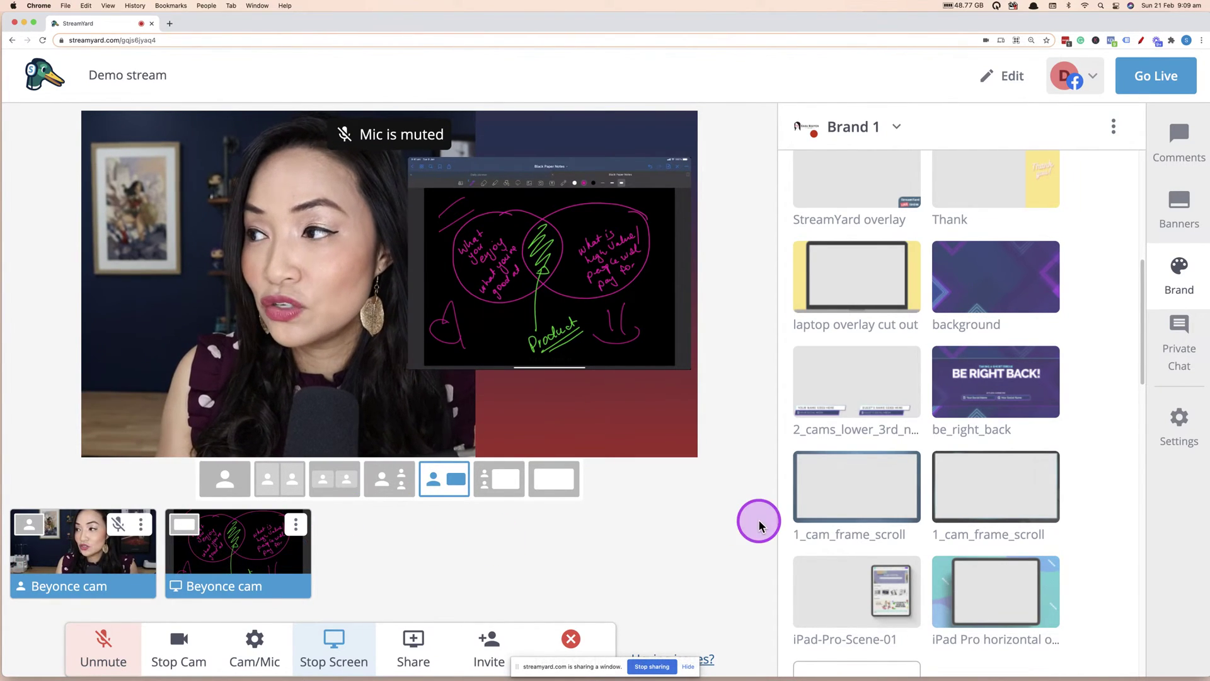
mouse_move(1173, 533)
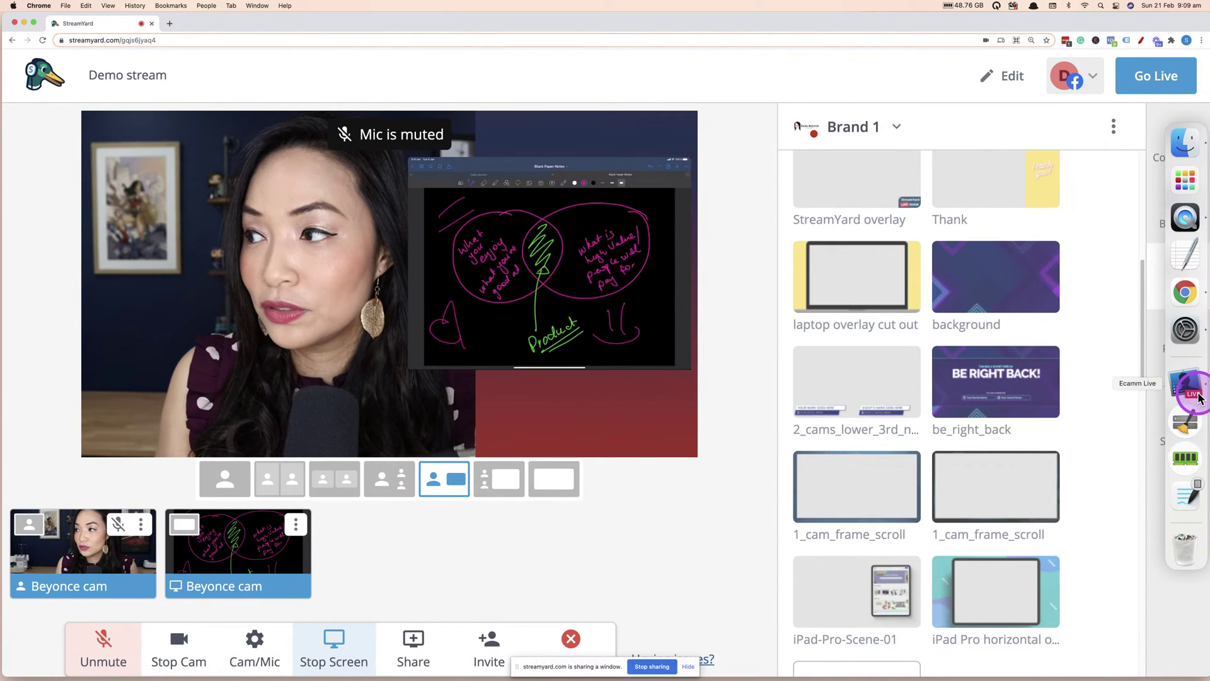